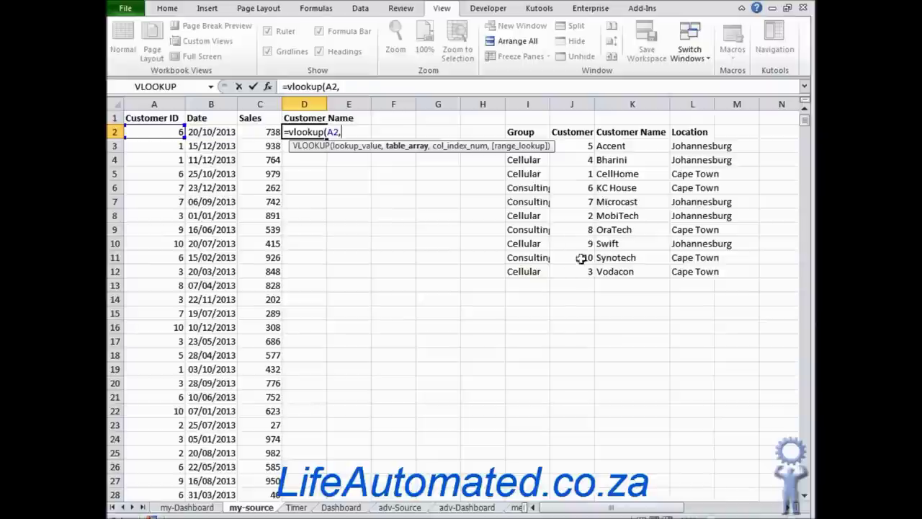
- Set the VLOOKUP table array in D2 to the customer table's ID and name columns as the absolute range $J$2:$K$12
left_click_drag(583, 132, 650, 277)
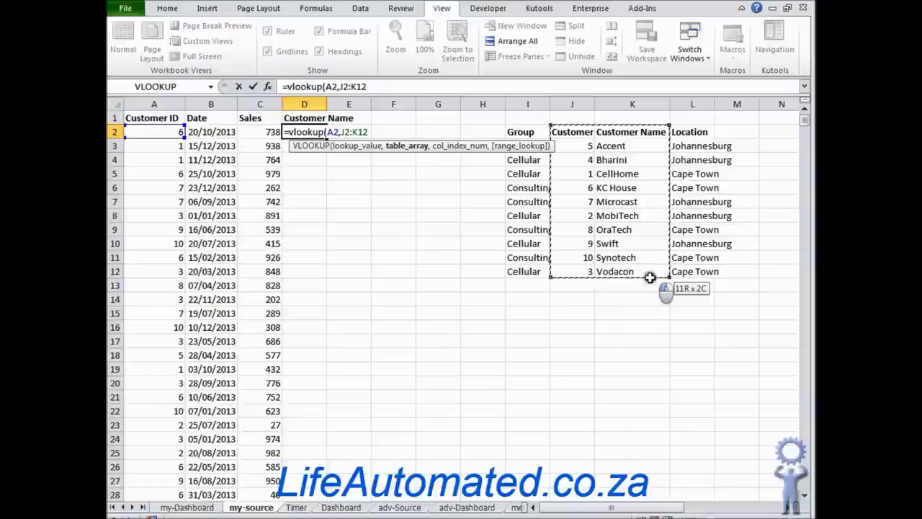
left_click_drag(650, 277, 650, 277)
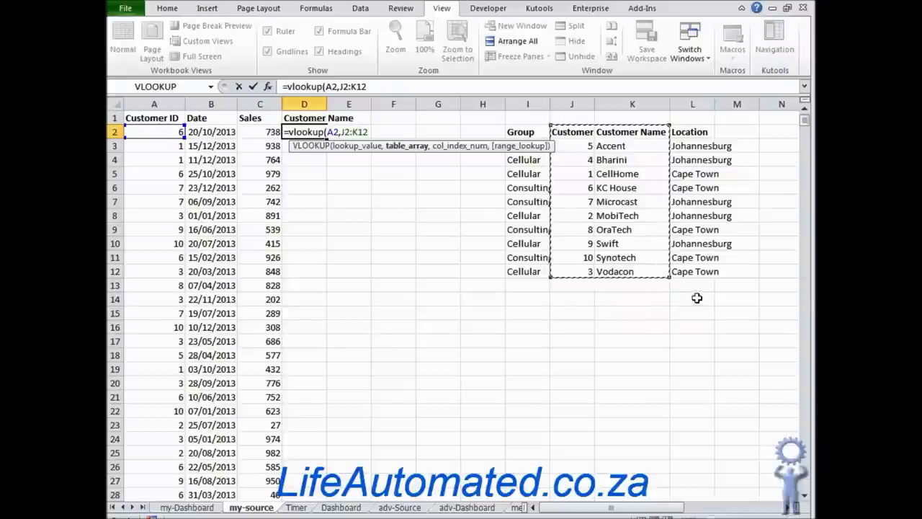
left_click(345, 131)
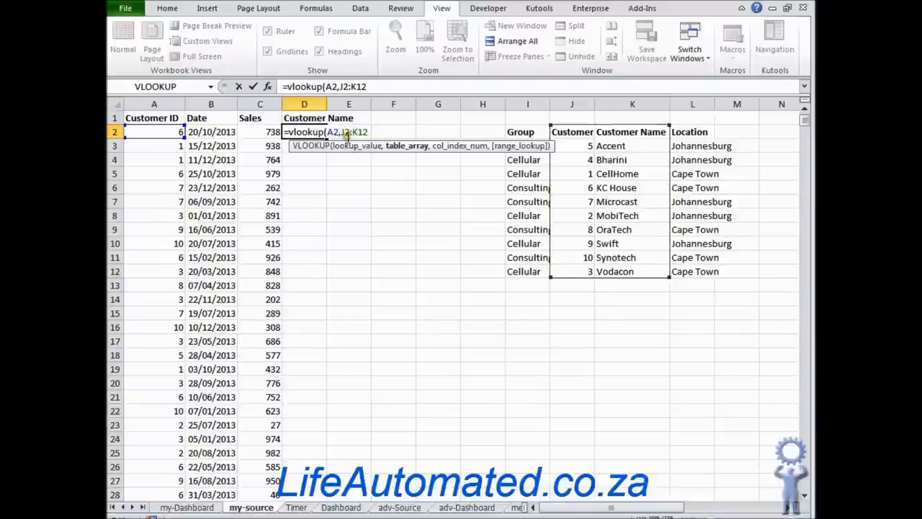
key("F4")
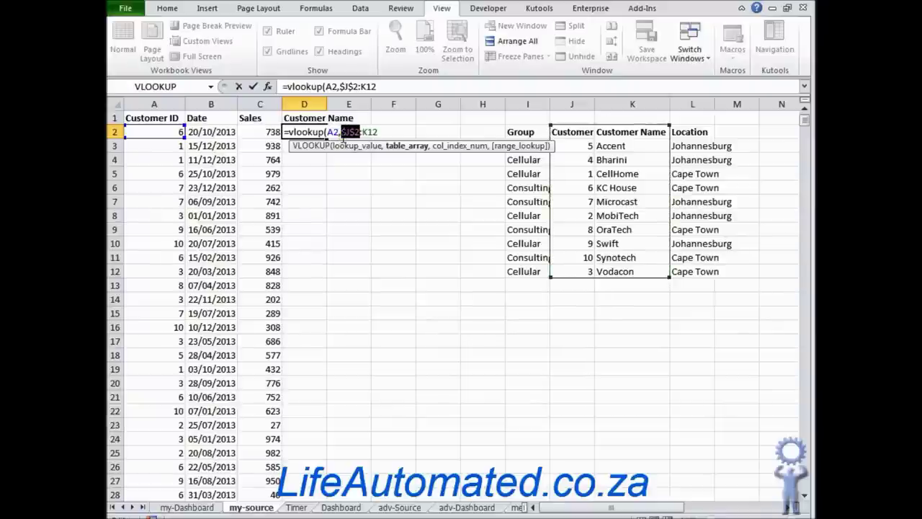
left_click(368, 132)
key("F4")
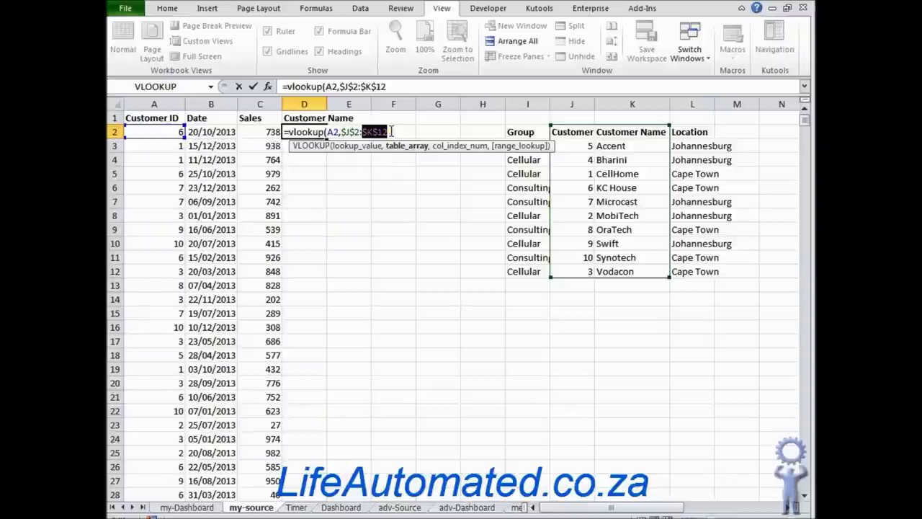
- Complete the VLOOKUP in D2 with column index 2 and FALSE for an exact match
left_click(391, 132)
type(",")
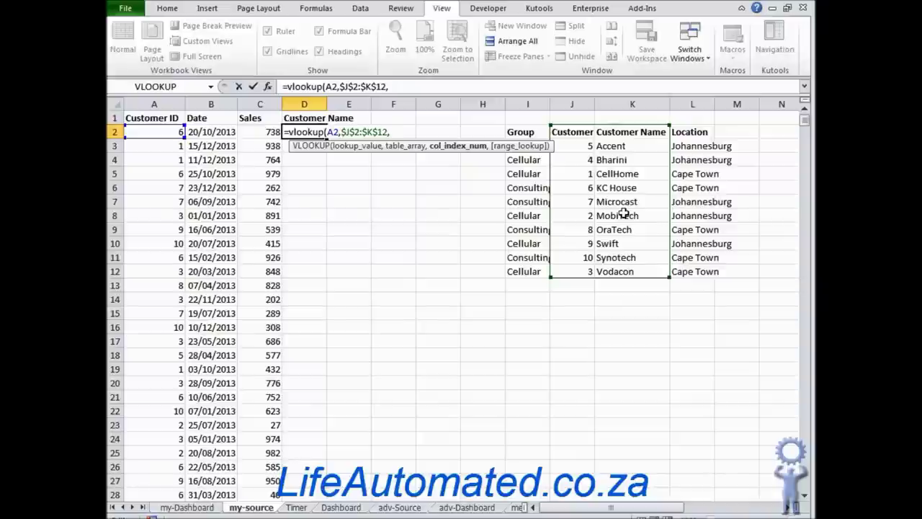
type("2,")
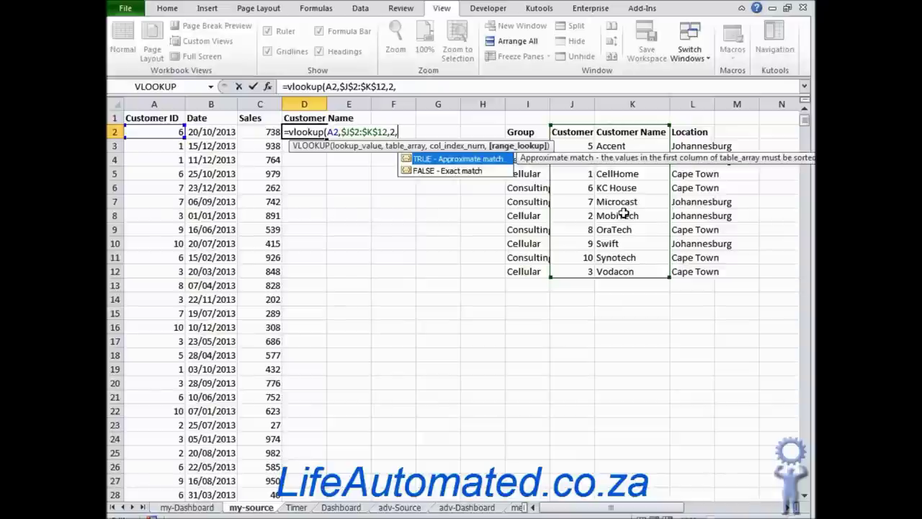
type("false")
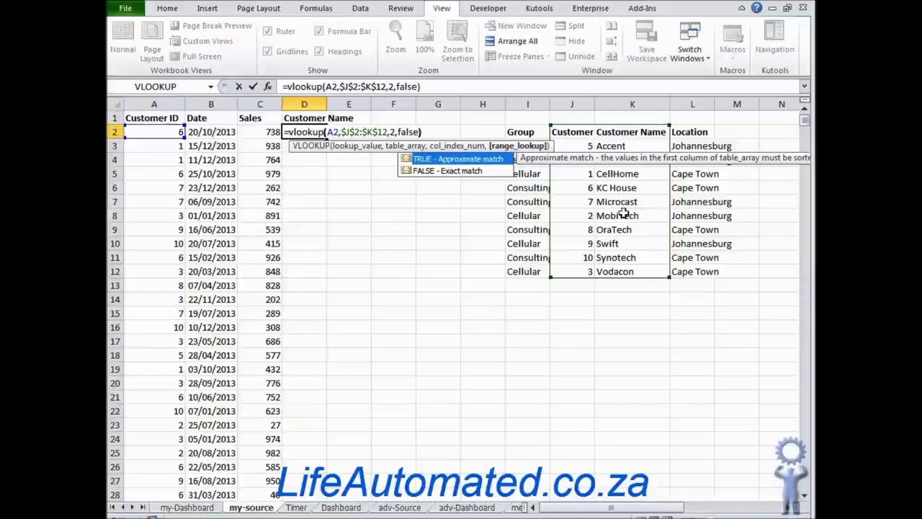
type(")")
key("Return")
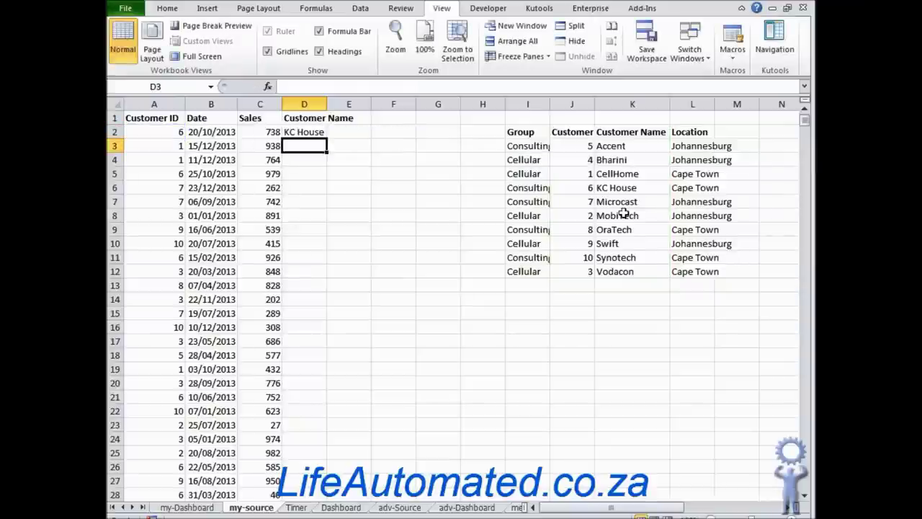
- Fill the D2 formula down the whole Customer Name column and widen column D to about 15.71
left_click(315, 131)
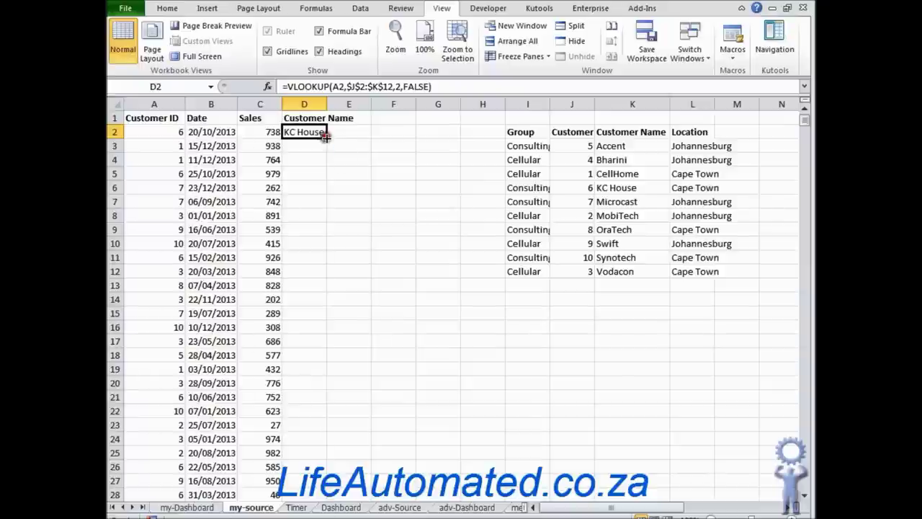
double_click(326, 137)
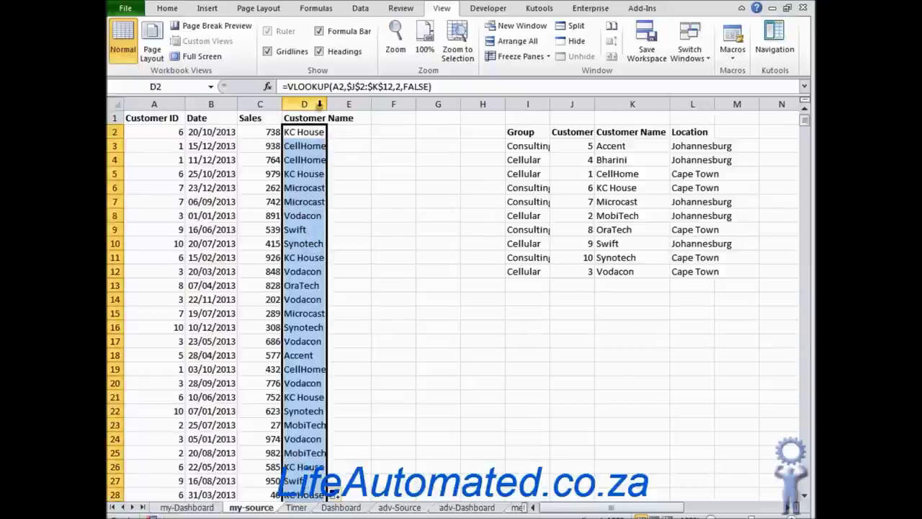
left_click_drag(326, 104, 362, 105)
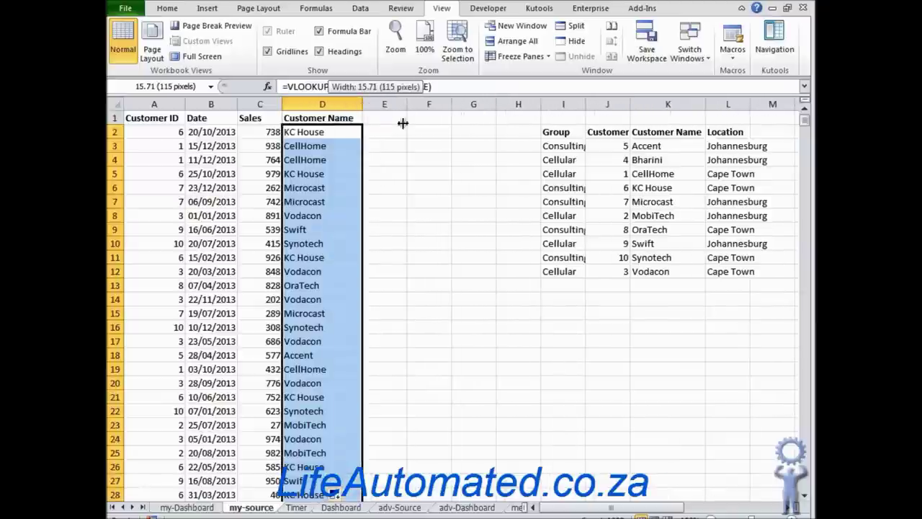
- Enter the heading Group in cell E1
left_click(384, 119)
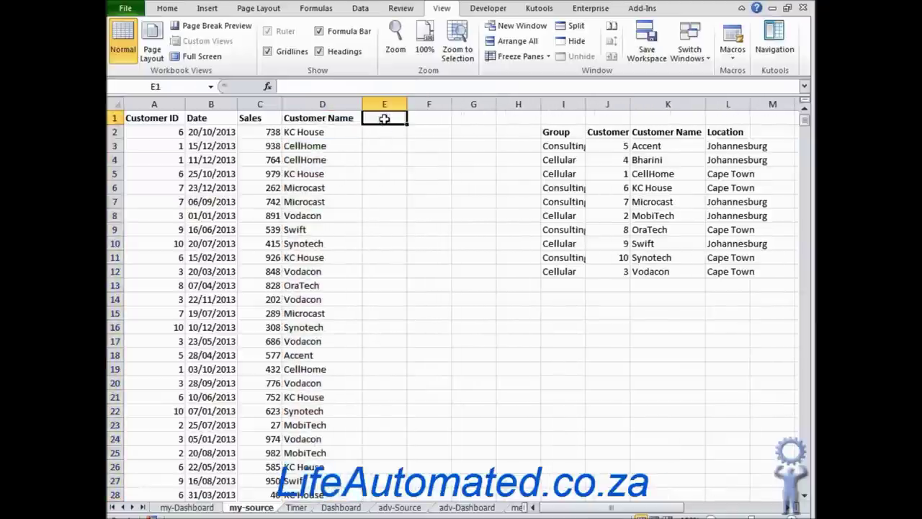
type("Group")
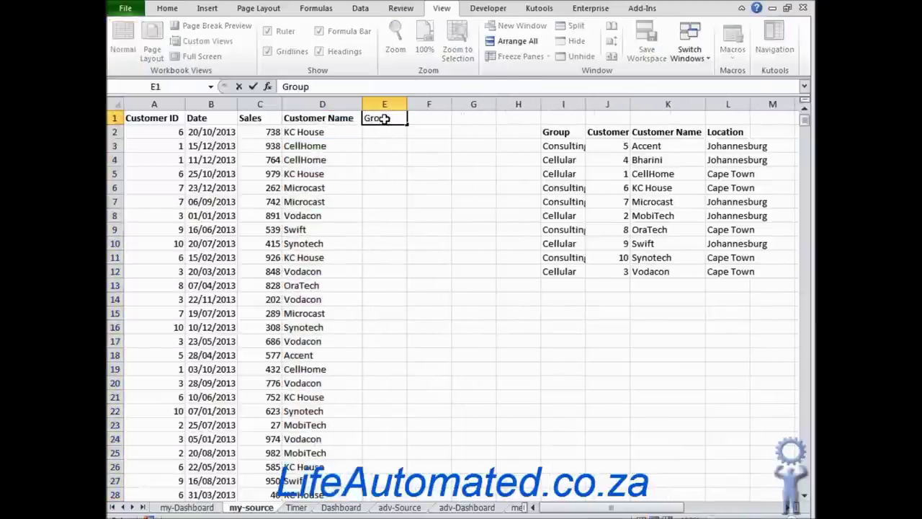
key("Return")
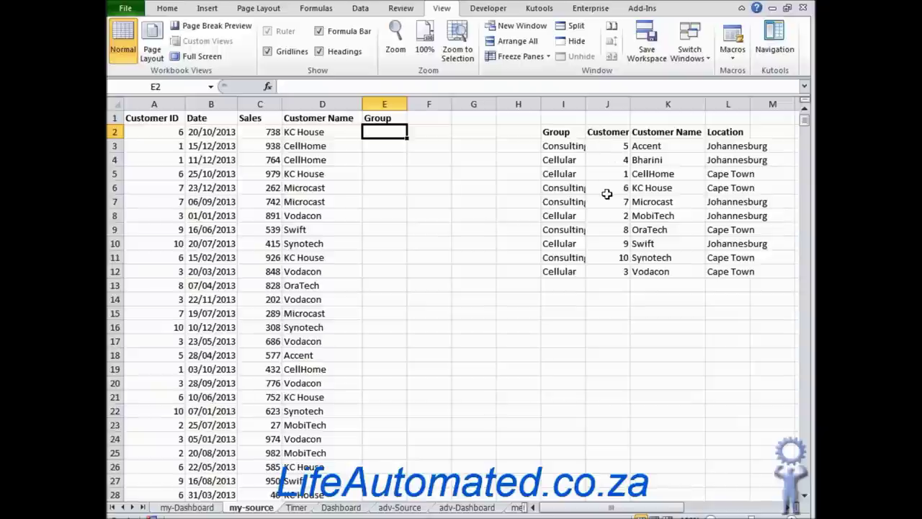
- Copy the lookup table's Group column I into column M, after the Location column
left_click(559, 102)
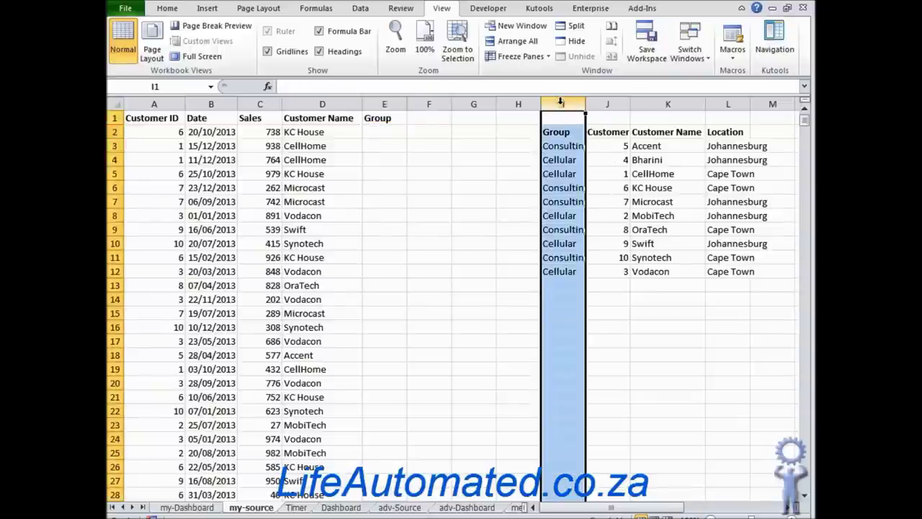
right_click(561, 104)
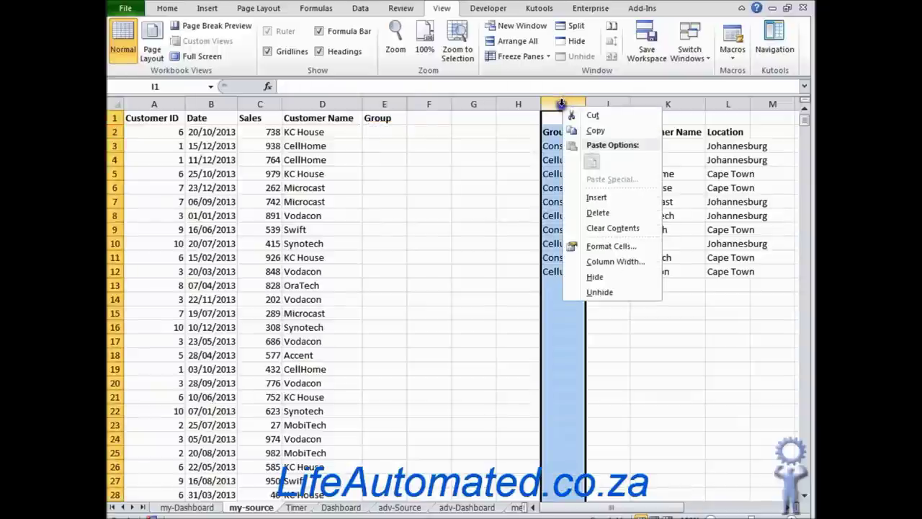
left_click(600, 136)
left_click(772, 104)
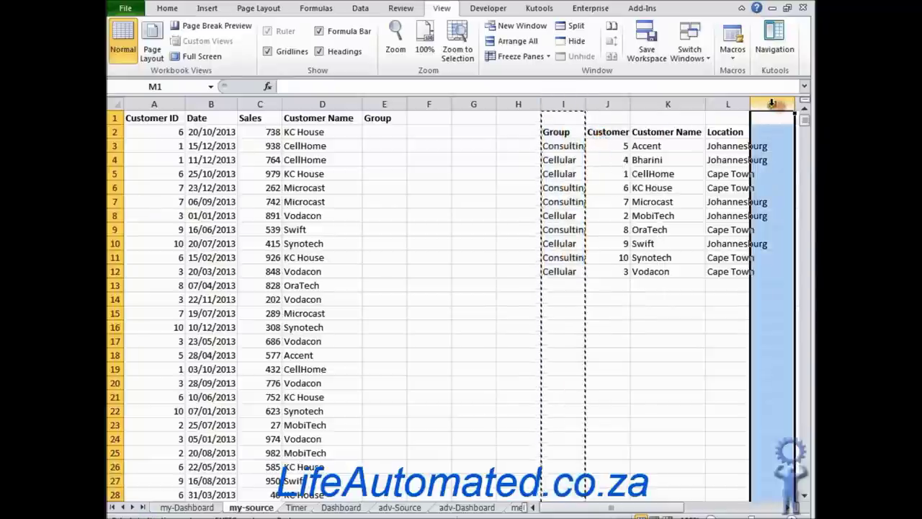
right_click(774, 107)
left_click(801, 162)
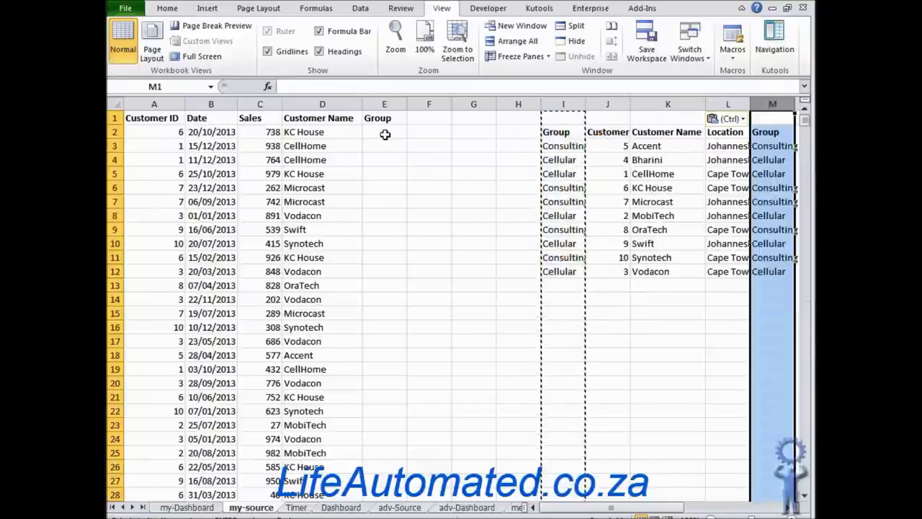
- Begin a VLOOKUP formula in E2 with A2 as lookup value and J2:M12 as table array
left_click(384, 132)
type("=")
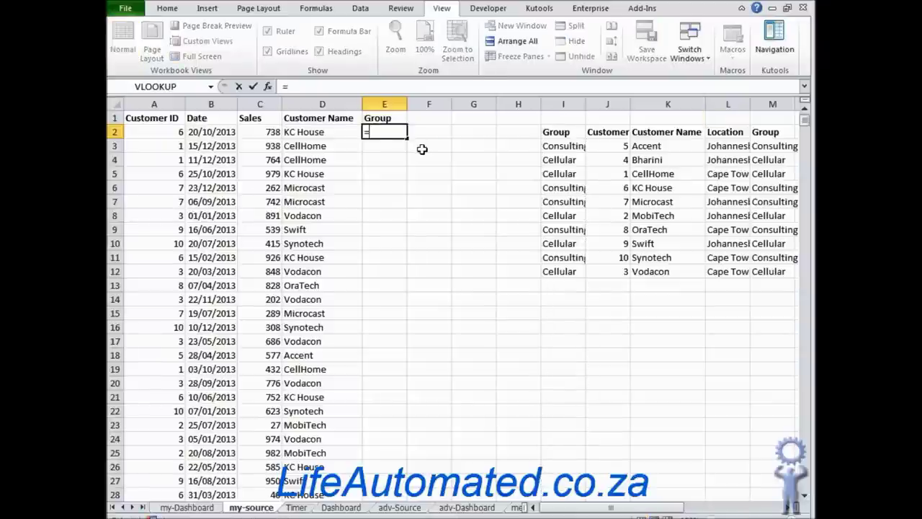
type("vlookup(")
left_click(149, 132)
type(",")
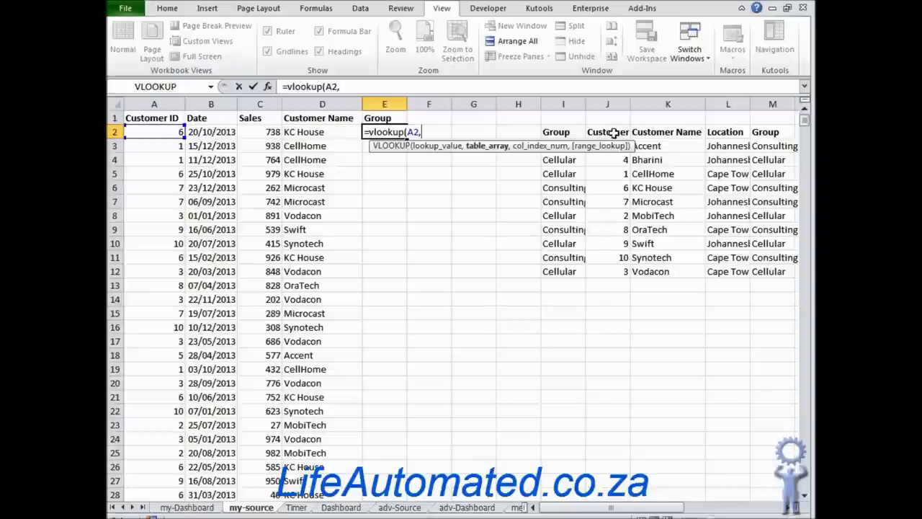
left_click_drag(618, 147, 772, 272)
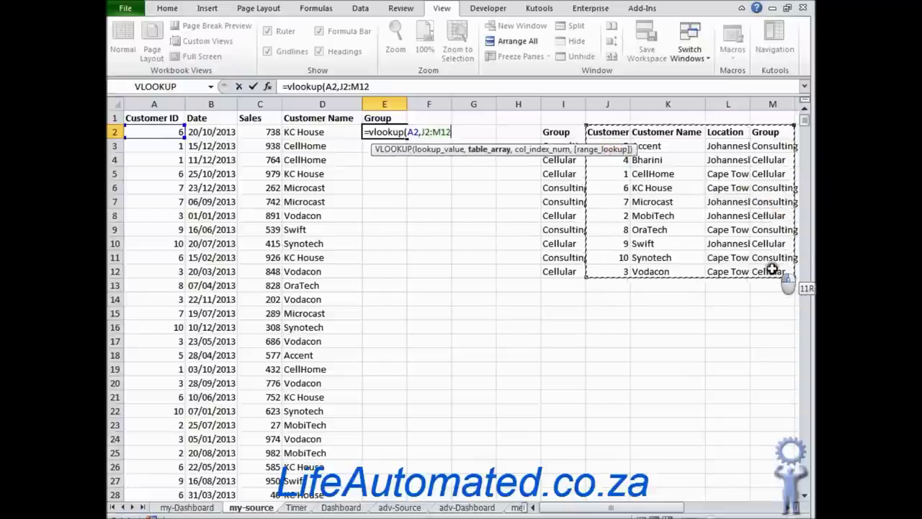
- Make the E2 table array absolute as $J$2:$M$12 and complete the formula with column index 4 and FALSE
left_click(425, 131)
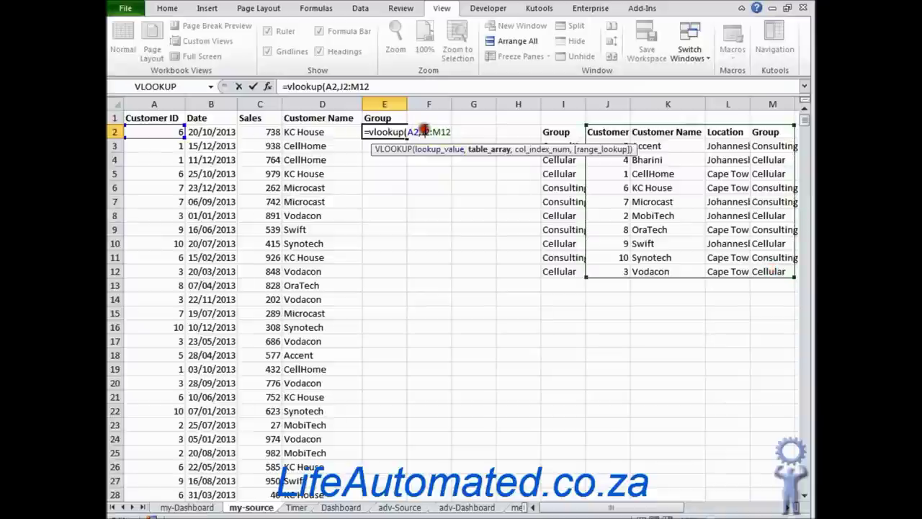
key("F4")
double_click(452, 132)
key("F4")
type(",4")
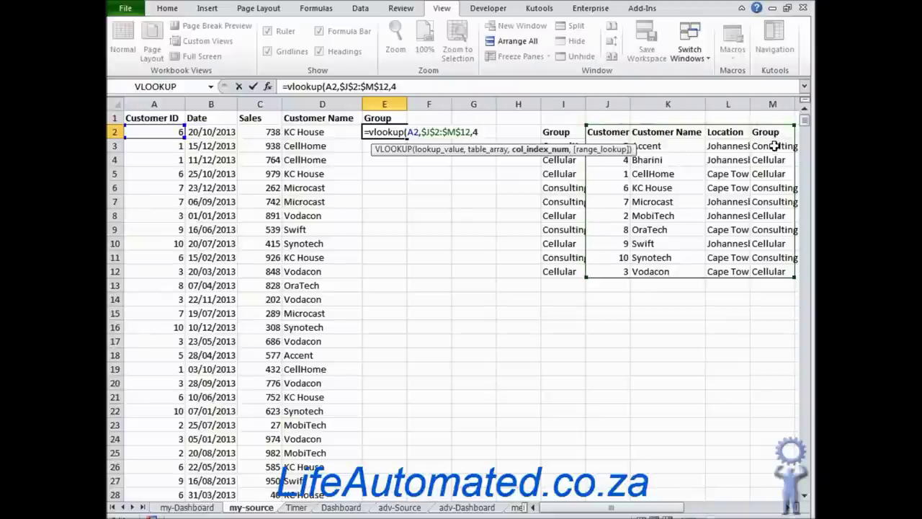
type(",false)")
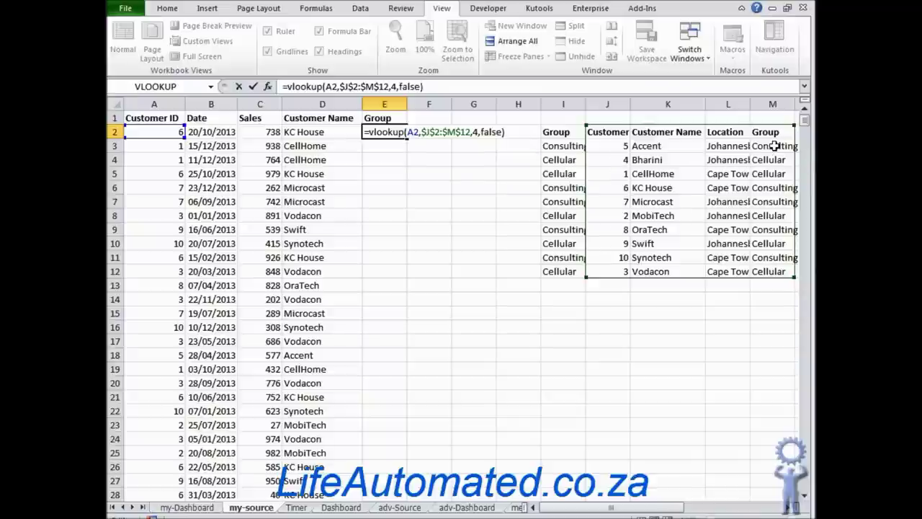
key("Return")
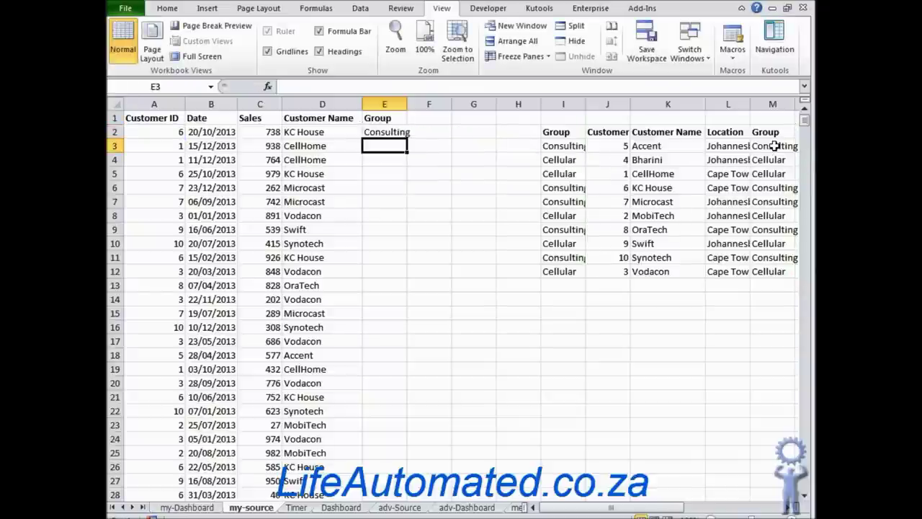
- Review the E2 VLOOKUP's lookup value, table array, column index and match type in the Function Arguments dialog
key("Up")
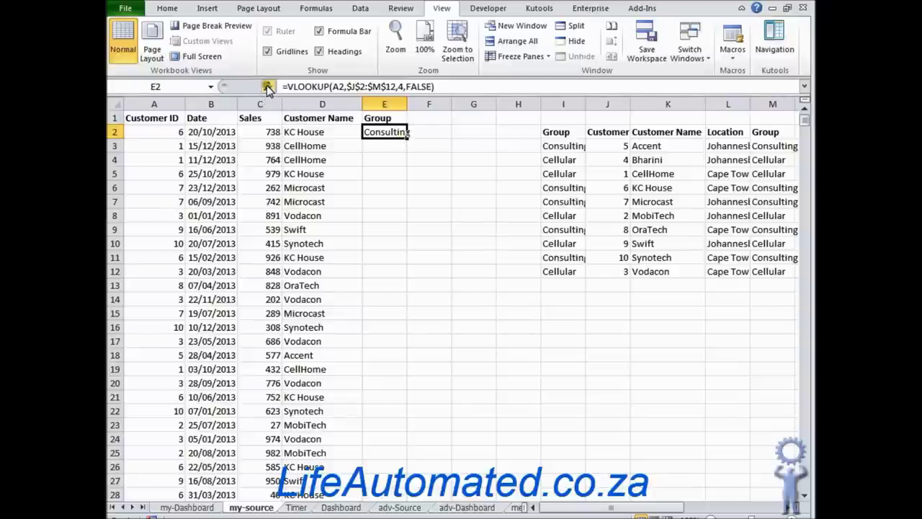
left_click(270, 88)
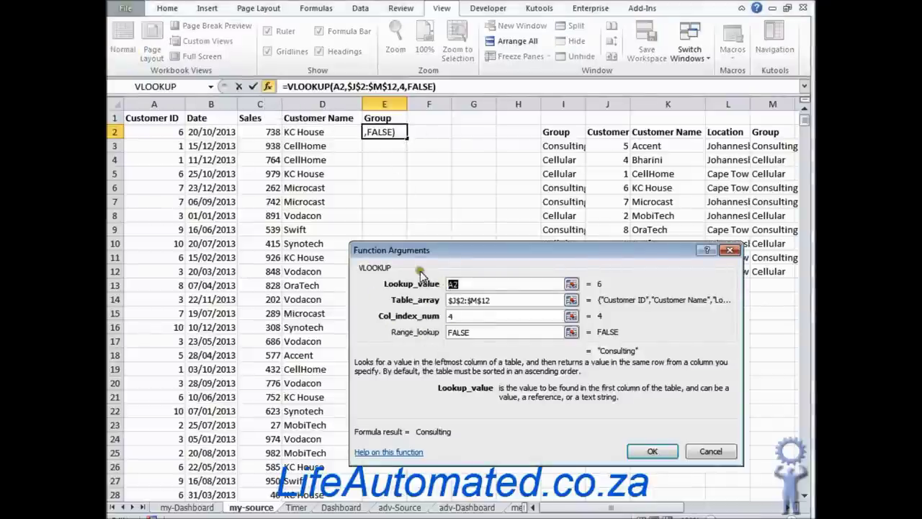
left_click(495, 300)
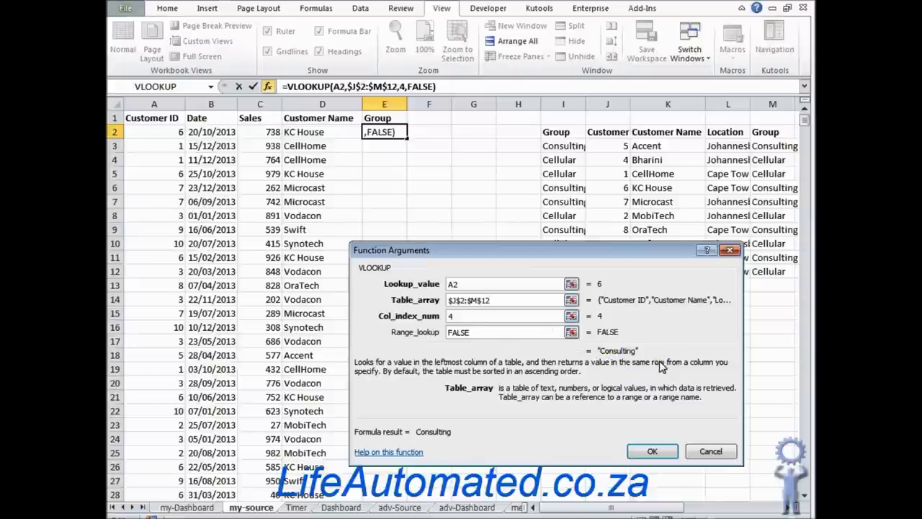
left_click(652, 452)
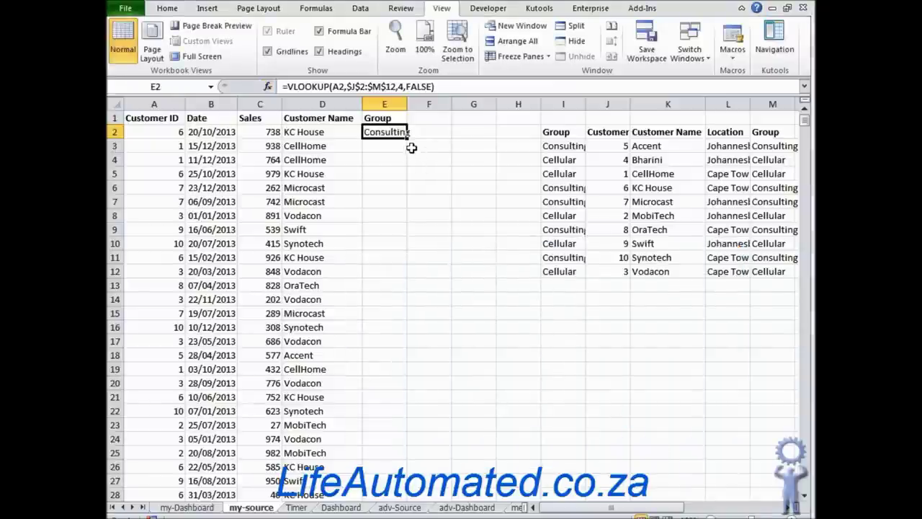
- Fill the E2 formula down the whole Group column
double_click(406, 137)
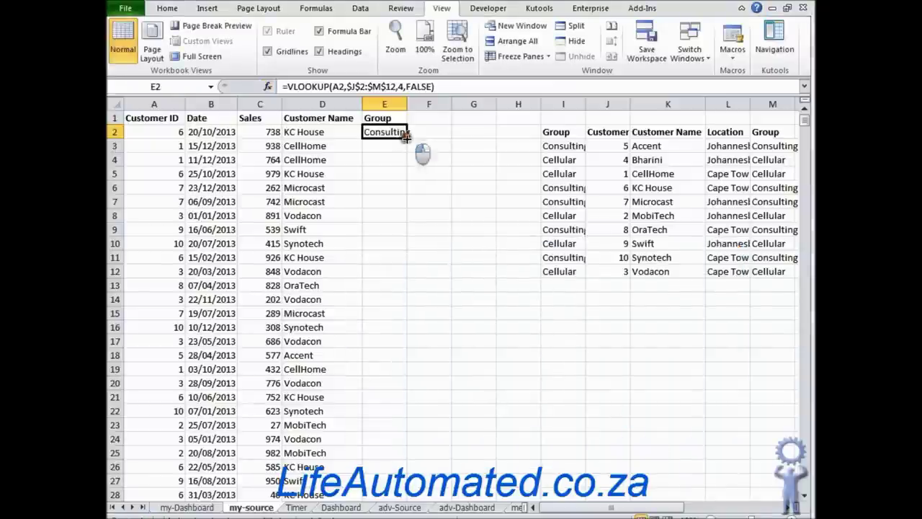
left_click(505, 187)
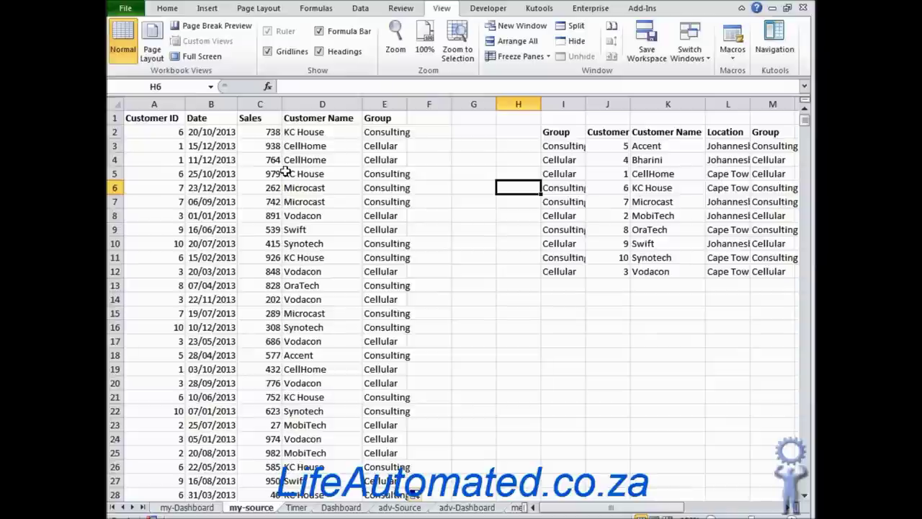
- Insert a PivotTable from the sales data in A1:E1001, placed on the existing my-source worksheet at G15
left_click(166, 119)
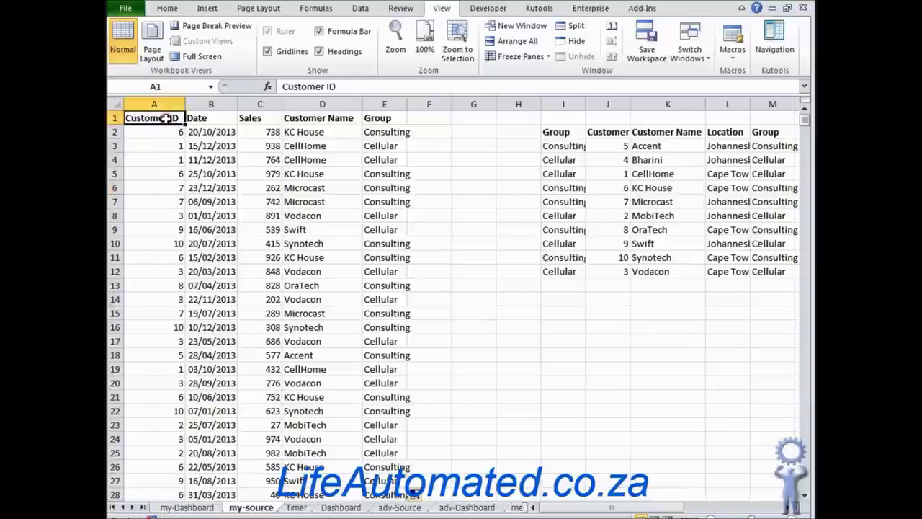
left_click(220, 9)
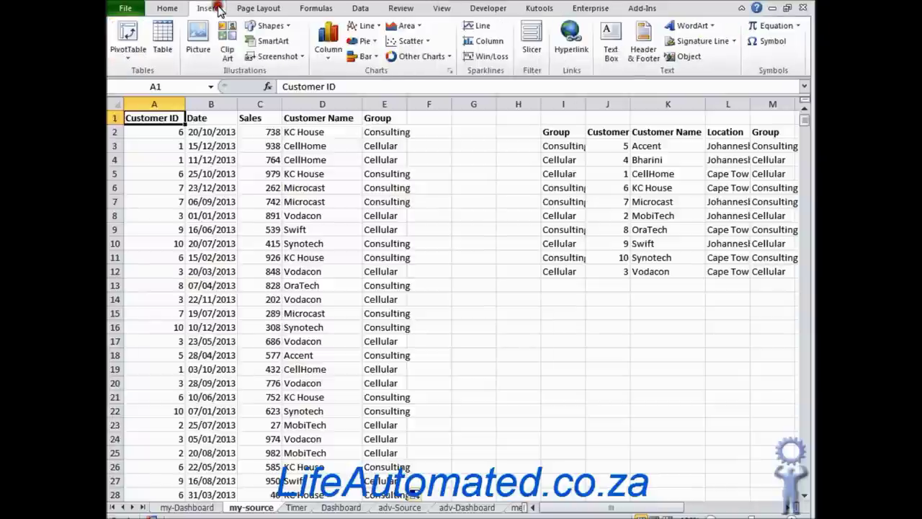
left_click(134, 60)
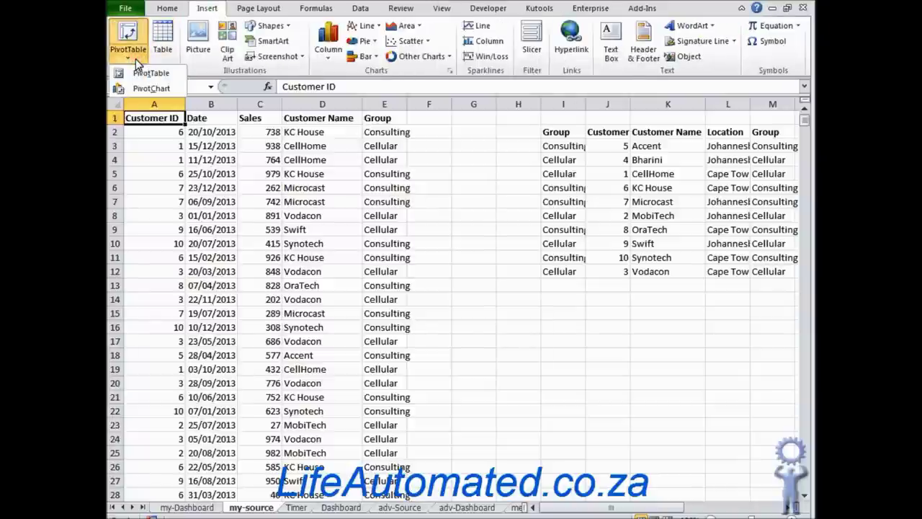
left_click(148, 73)
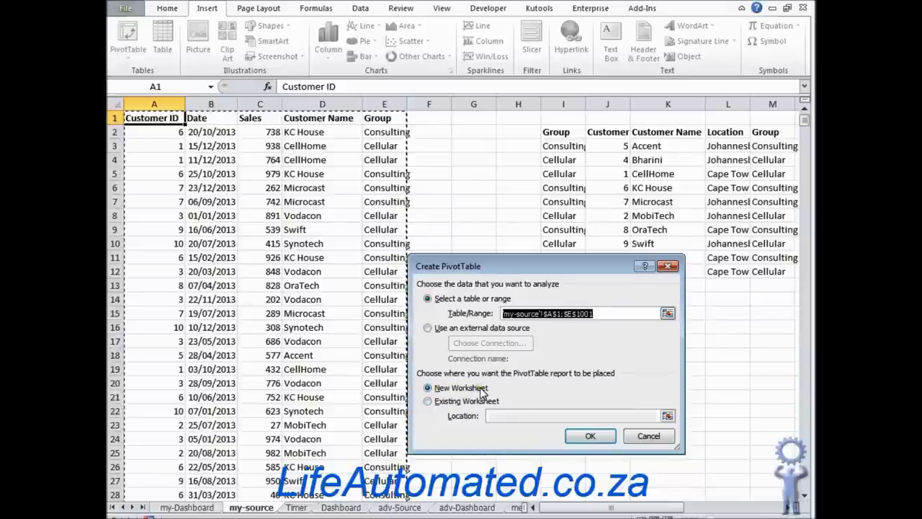
left_click(428, 402)
left_click_drag(544, 267, 350, 85)
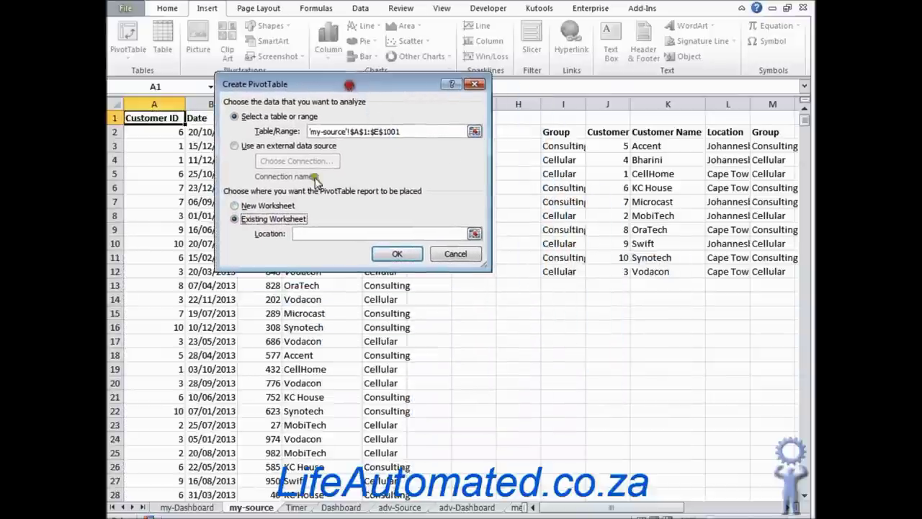
left_click(315, 232)
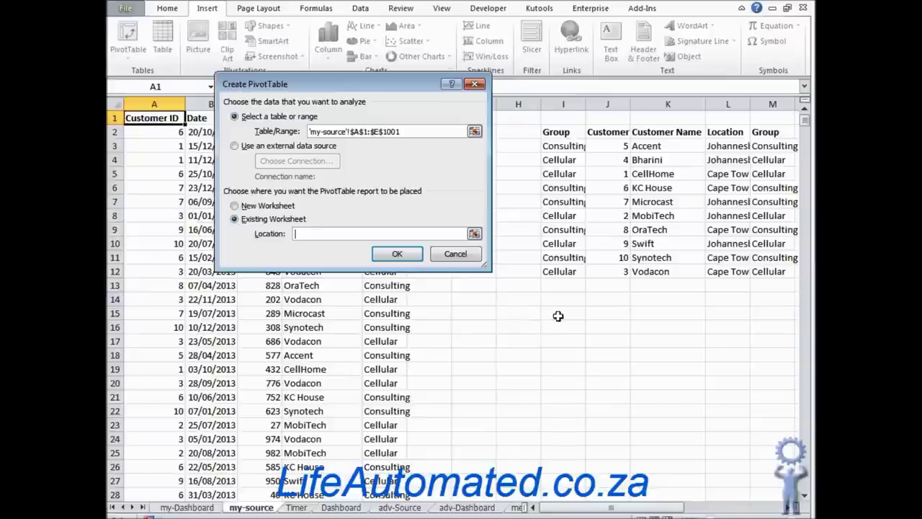
left_click(477, 312)
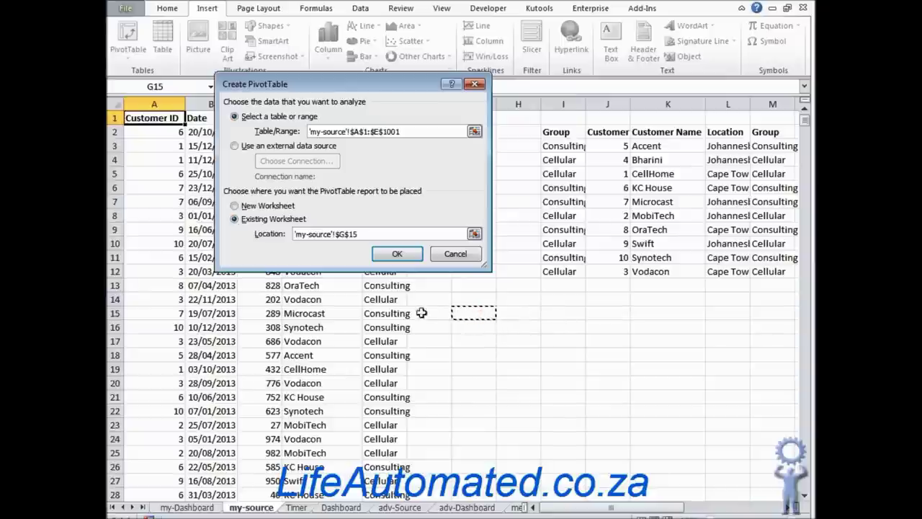
left_click(393, 257)
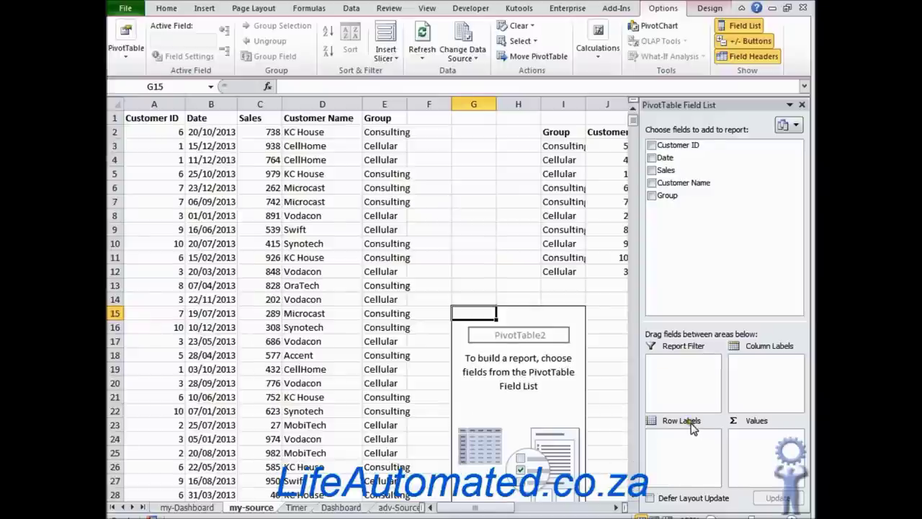
- Add Customer Name to the PivotTable's row labels and Sales to its values
left_click_drag(687, 183, 681, 447)
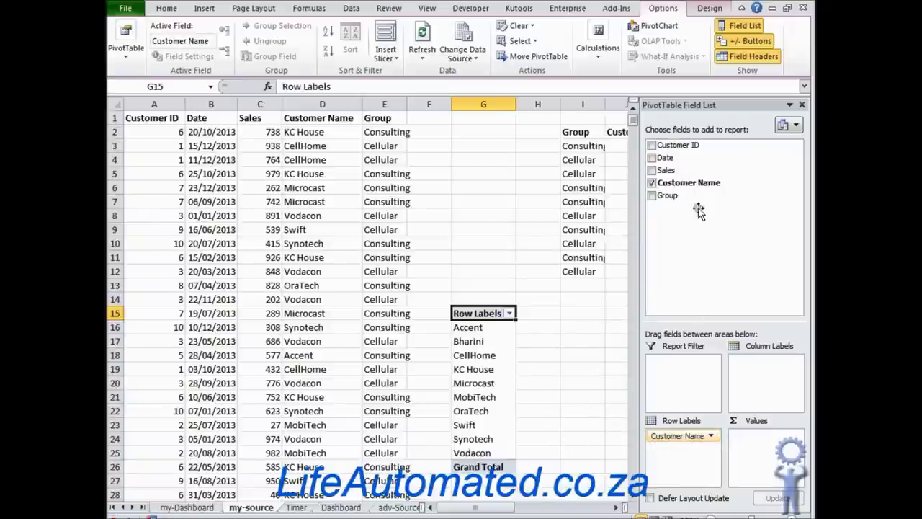
left_click_drag(665, 170, 752, 438)
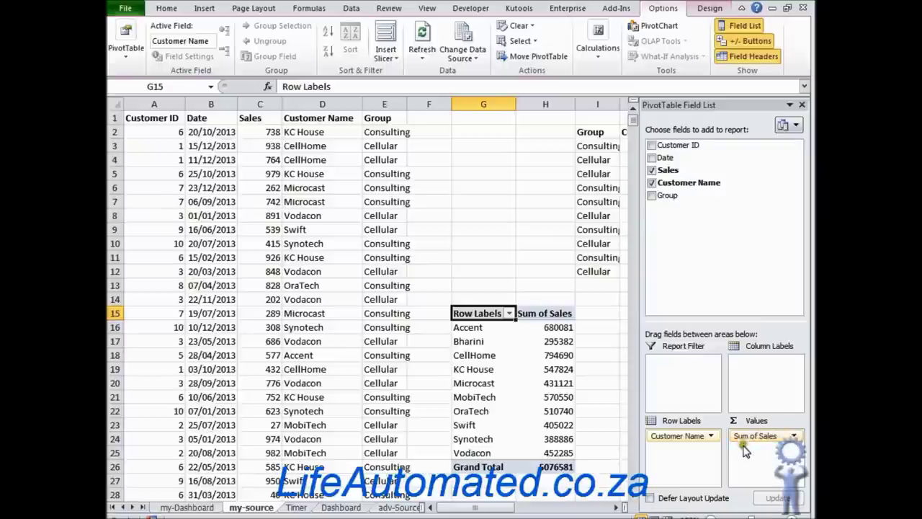
- Change the PivotTable's Sales value field to summarize by Average
left_click(795, 436)
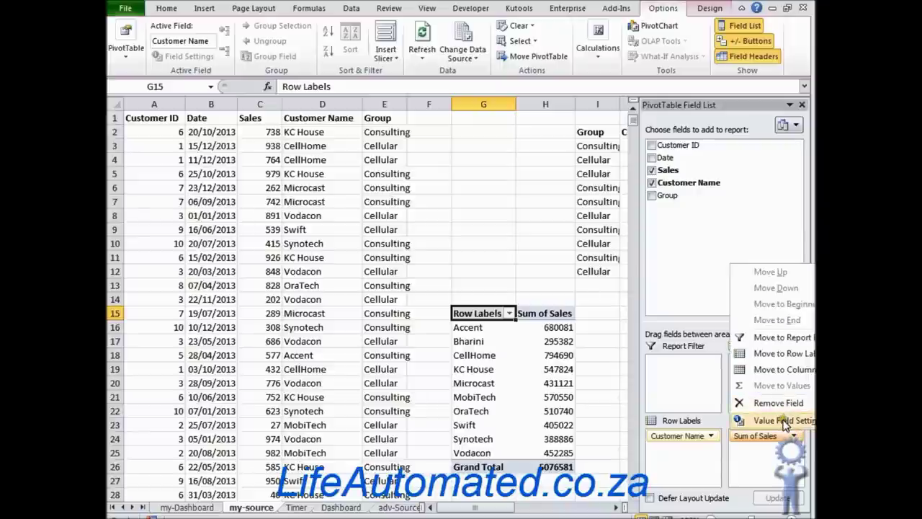
left_click(784, 421)
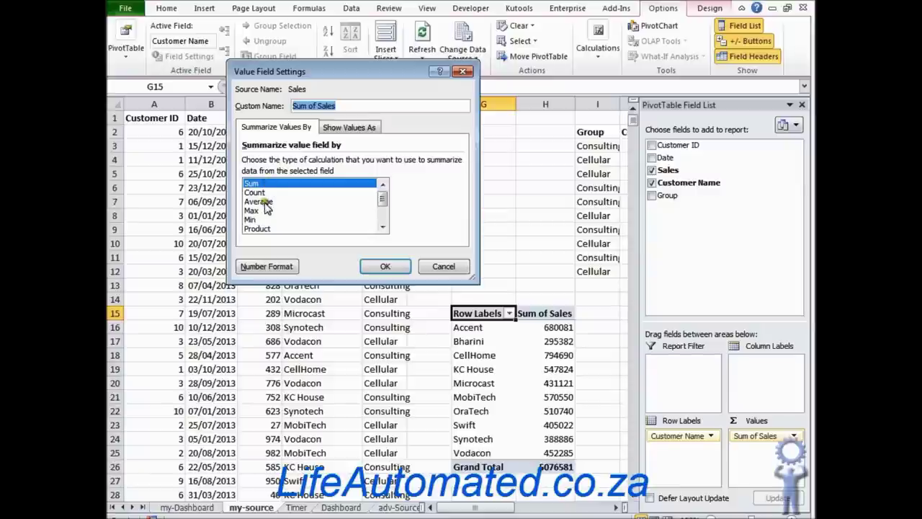
left_click(265, 202)
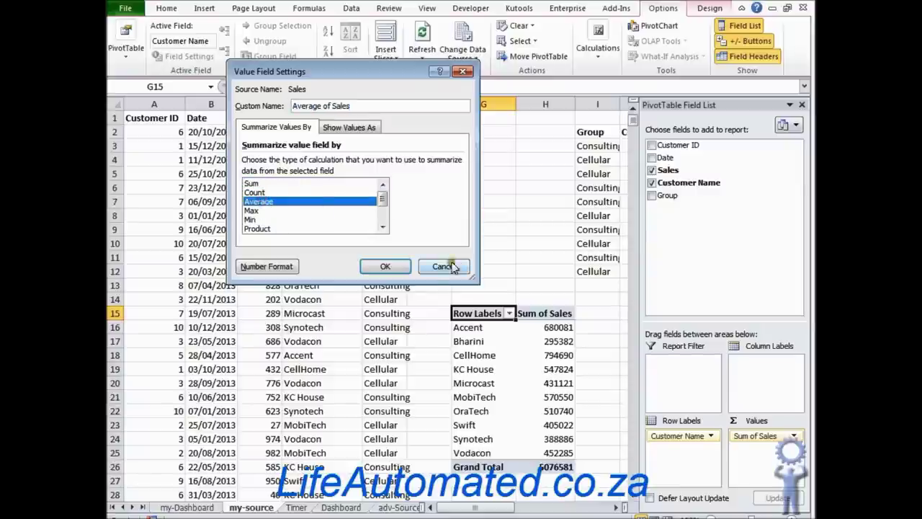
left_click(392, 266)
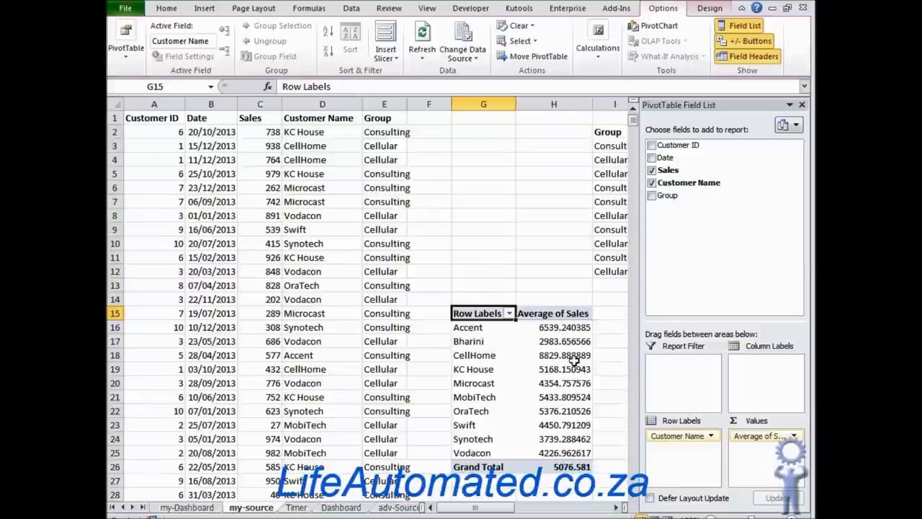
- Switch the PivotTable's Sales values back to being summarized by Sum
left_click(570, 314)
right_click(571, 314)
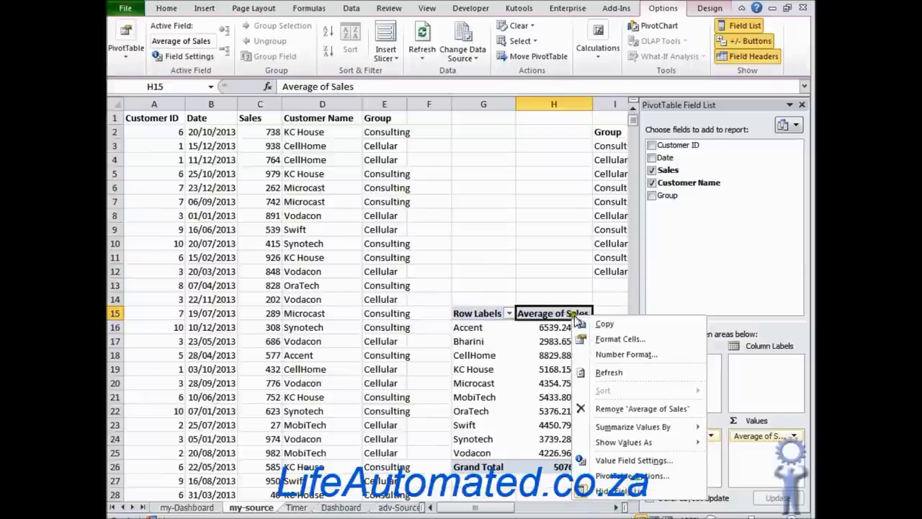
mouse_move(664, 429)
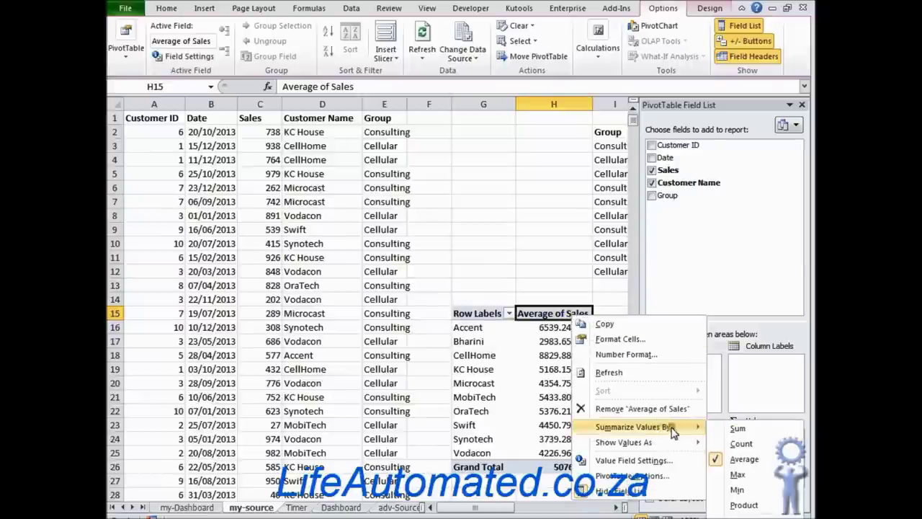
left_click(742, 428)
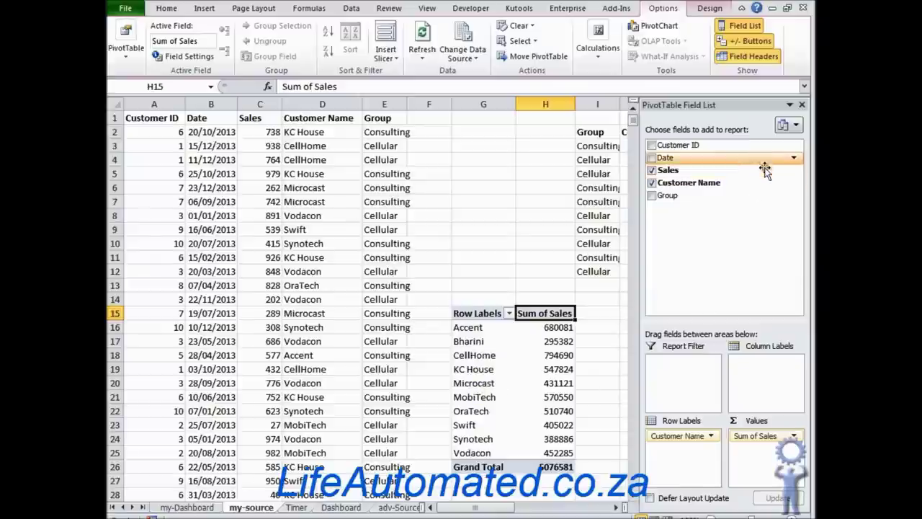
- Add Group above Customer Name in the PivotTable's row labels and Date to the column labels
left_click_drag(673, 196, 664, 432)
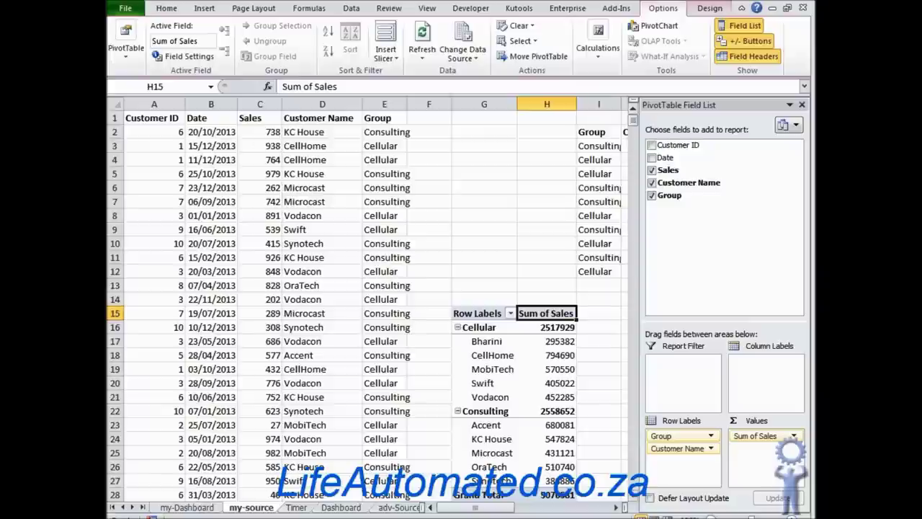
left_click(617, 509)
left_click(617, 508)
left_click(617, 509)
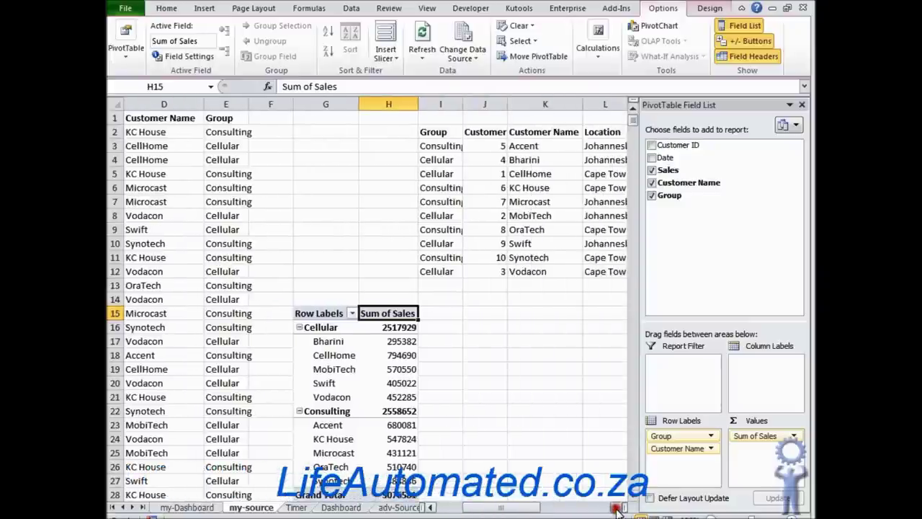
left_click(617, 509)
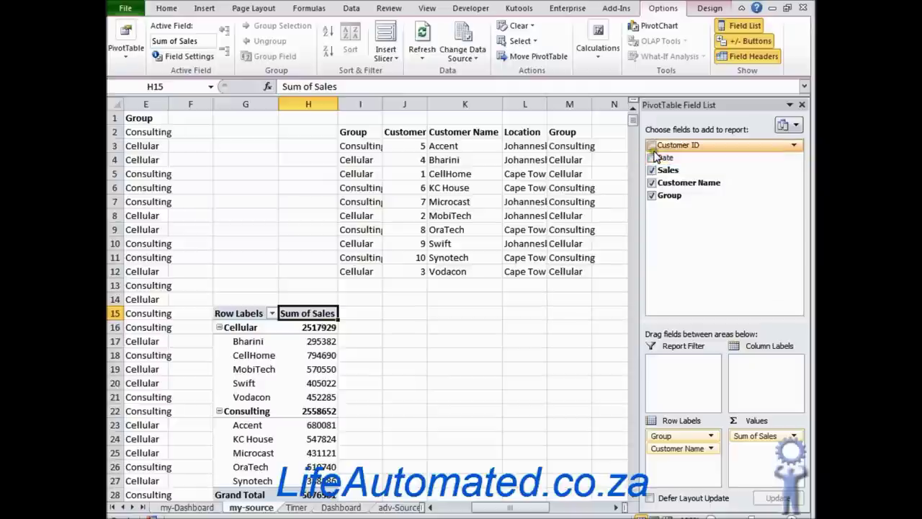
left_click_drag(666, 158, 762, 389)
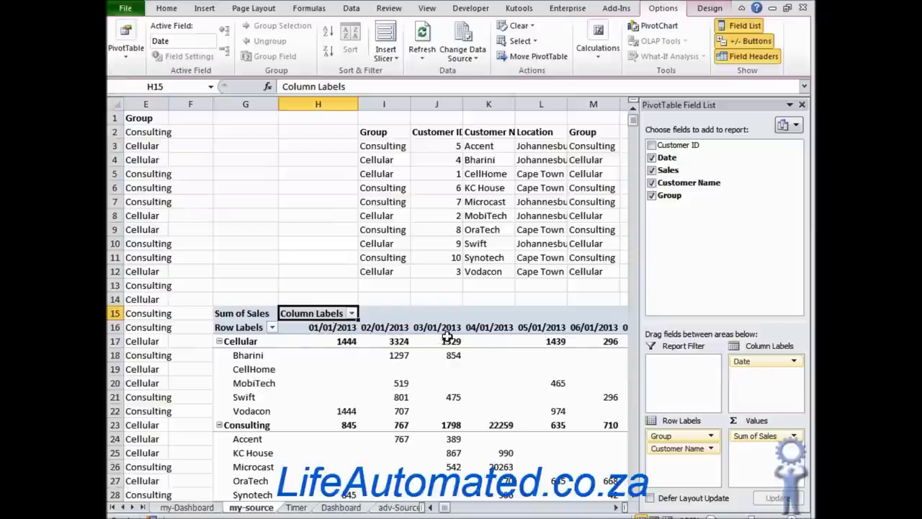
mouse_move(447, 333)
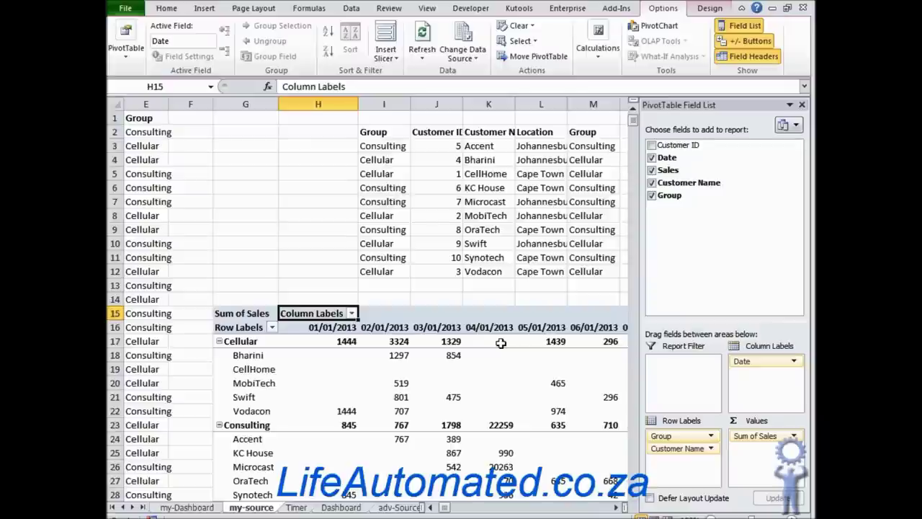
- Group the PivotTable's date columns by Months, with the automatic starting and ending dates turned off
left_click(710, 10)
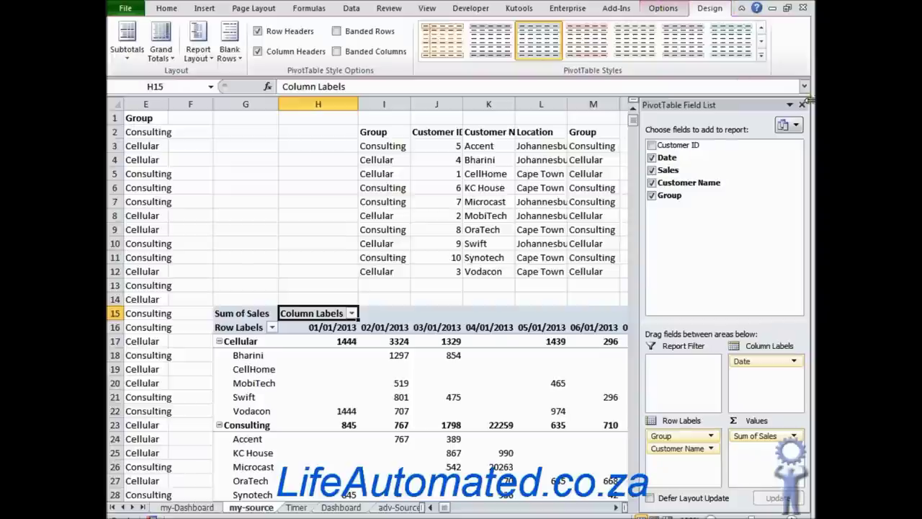
left_click(667, 9)
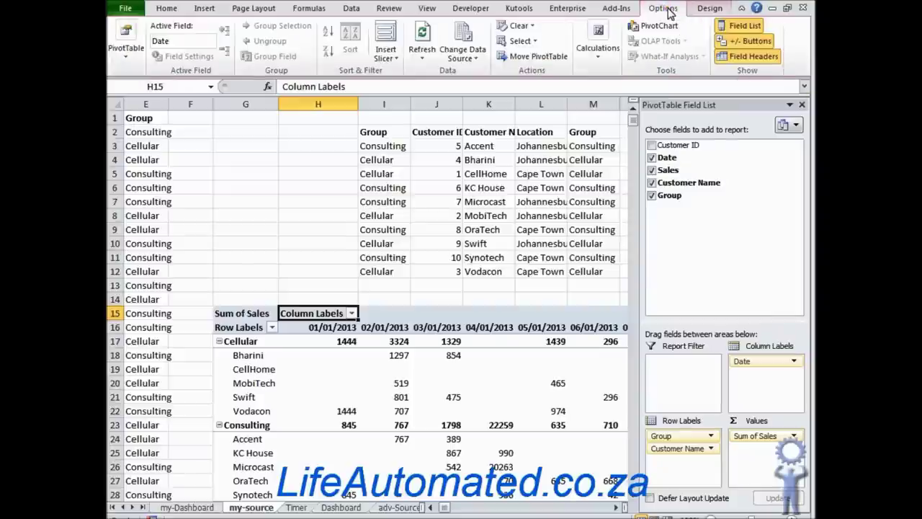
left_click(336, 327)
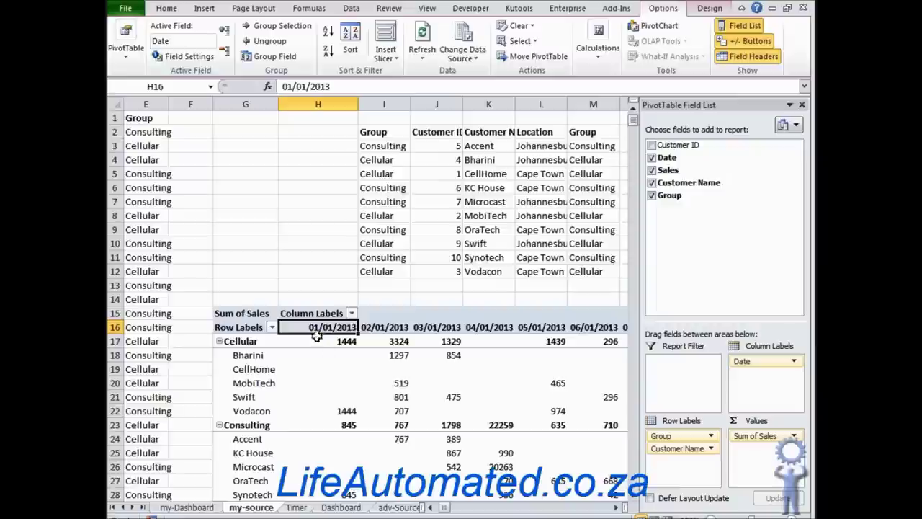
left_click(279, 59)
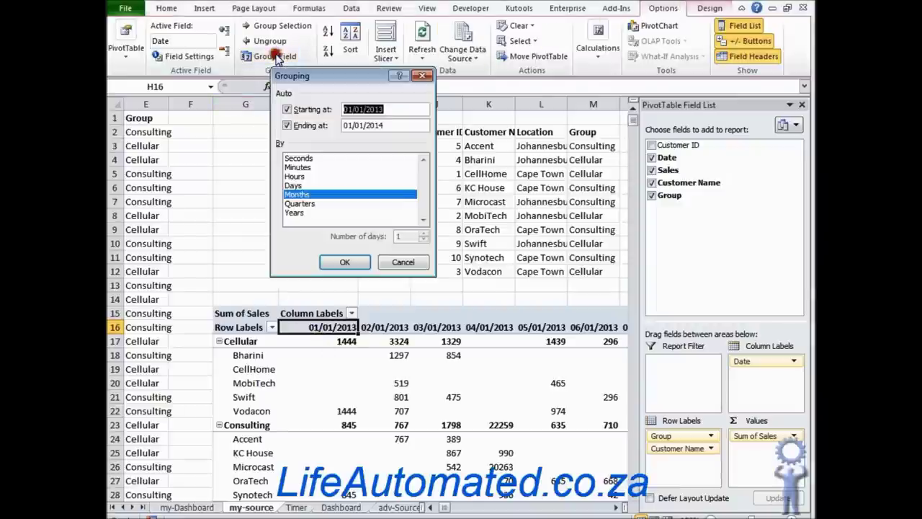
left_click(313, 195)
left_click(287, 111)
left_click(287, 125)
left_click(291, 201)
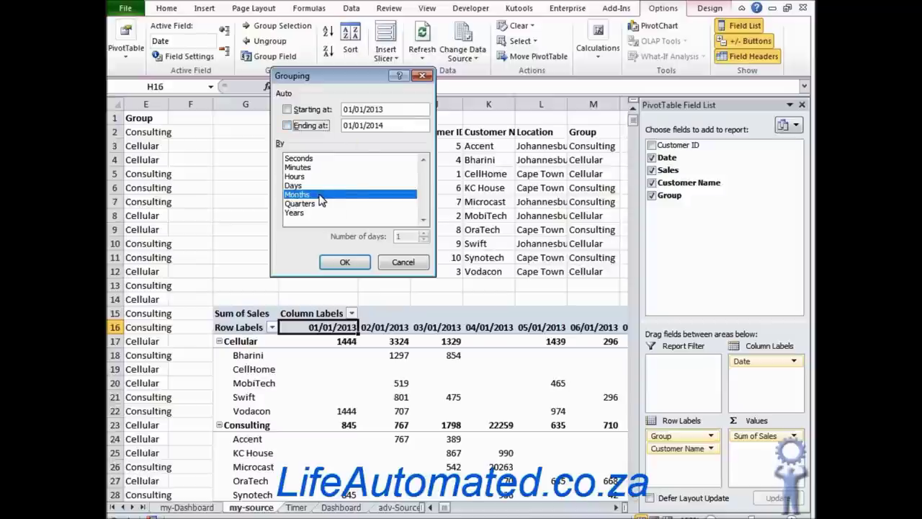
left_click(330, 262)
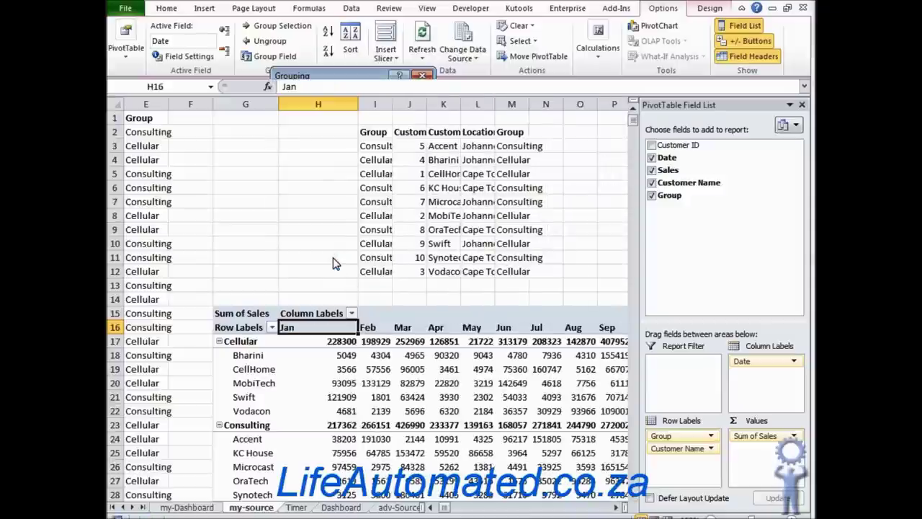
- Extend the date column grouping to use Quarters as well as Months
left_click(614, 508)
left_click(614, 508)
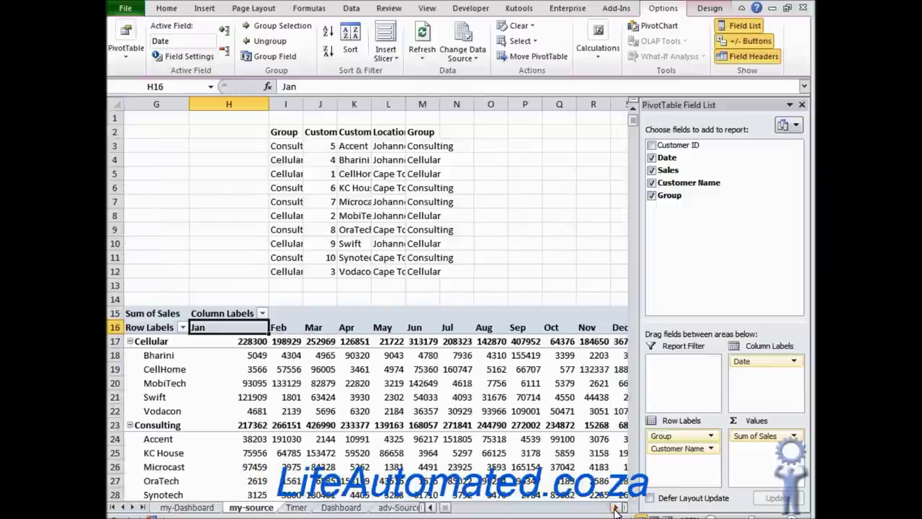
mouse_move(258, 420)
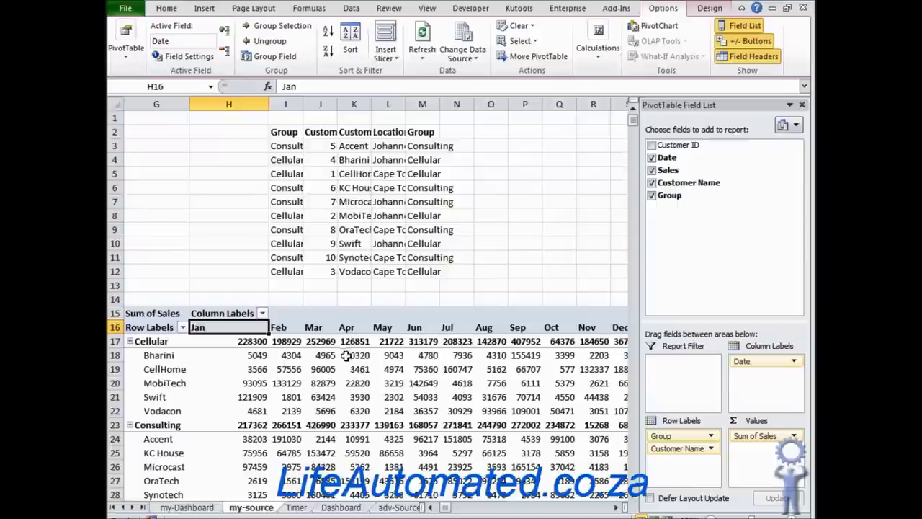
left_click(276, 57)
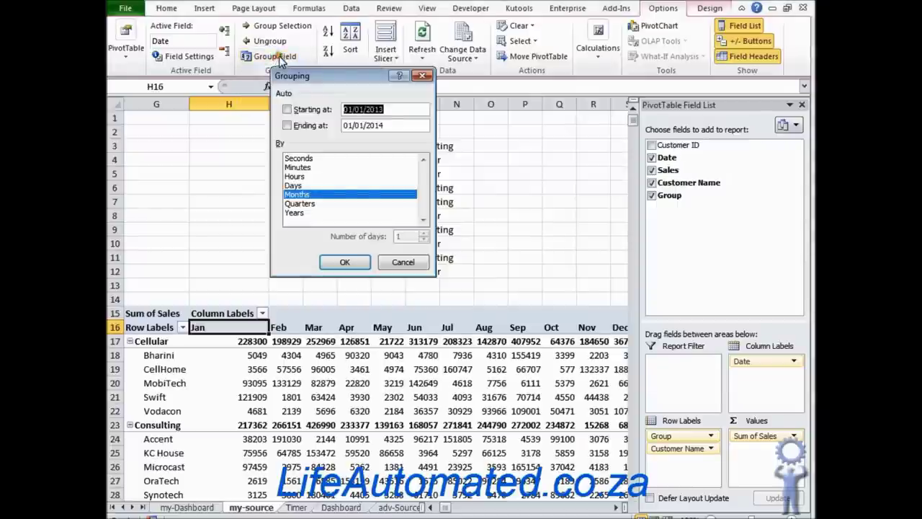
left_click(303, 204)
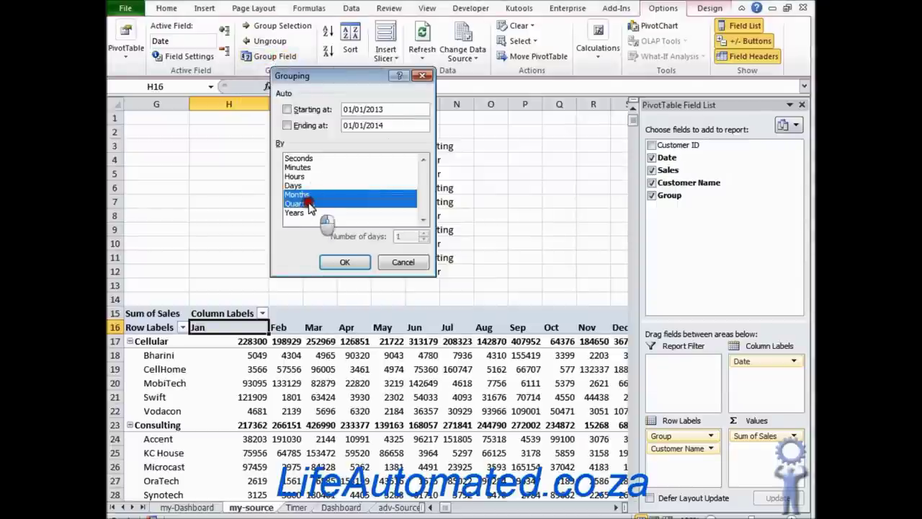
left_click(347, 259)
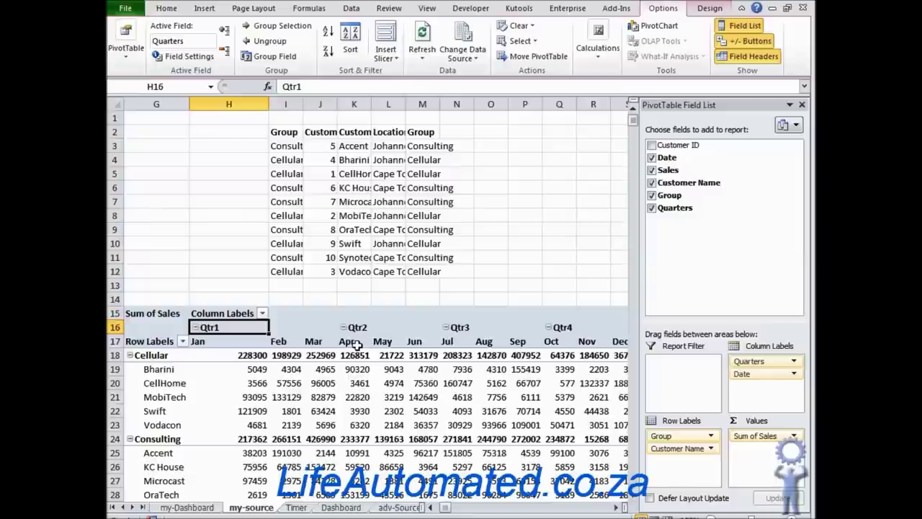
left_click(615, 508)
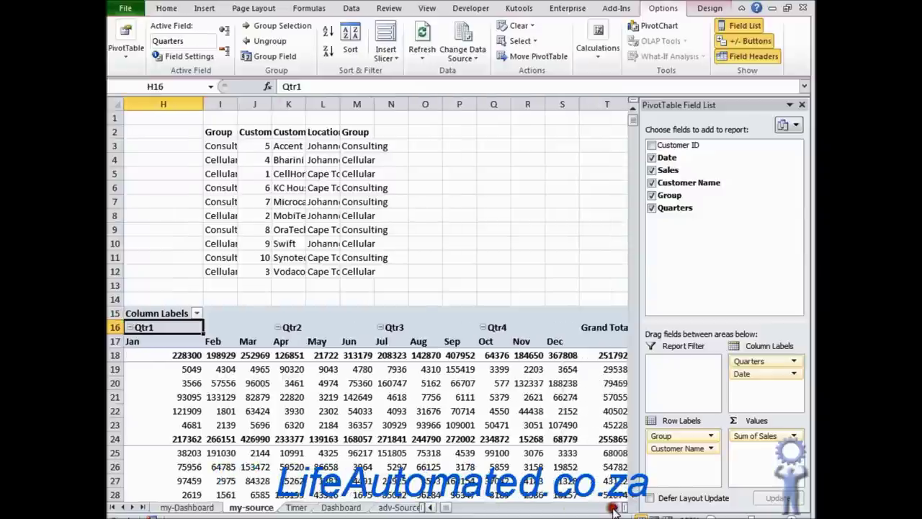
left_click(615, 508)
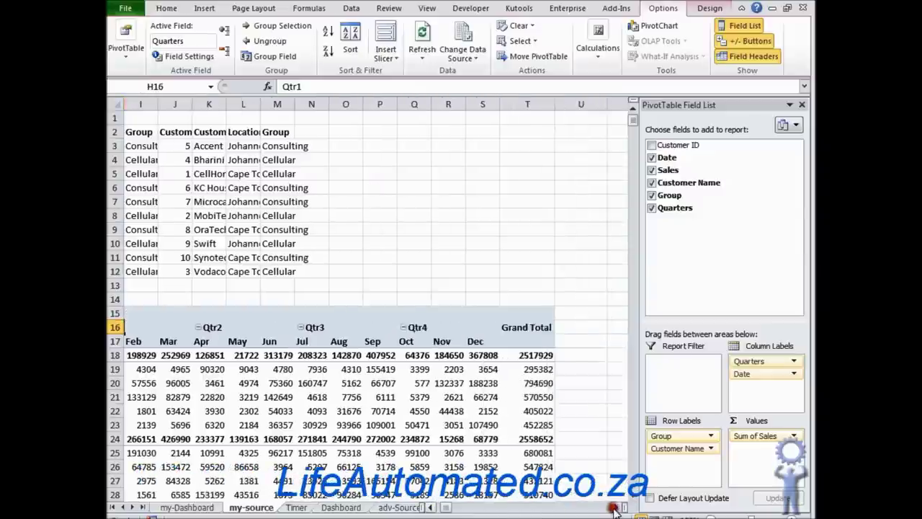
- Collapse the Qtr1 months in the PivotTable's column labels and expand them again
left_click(429, 508)
left_click(429, 508)
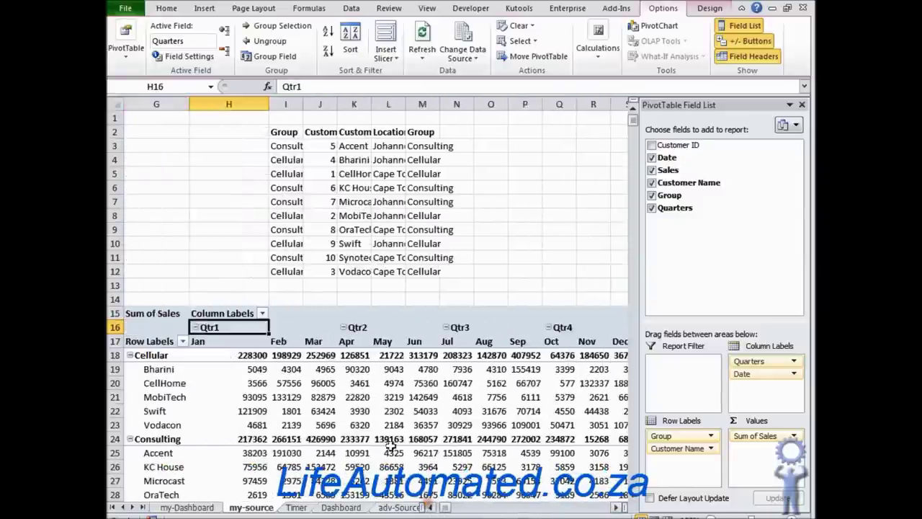
right_click(201, 328)
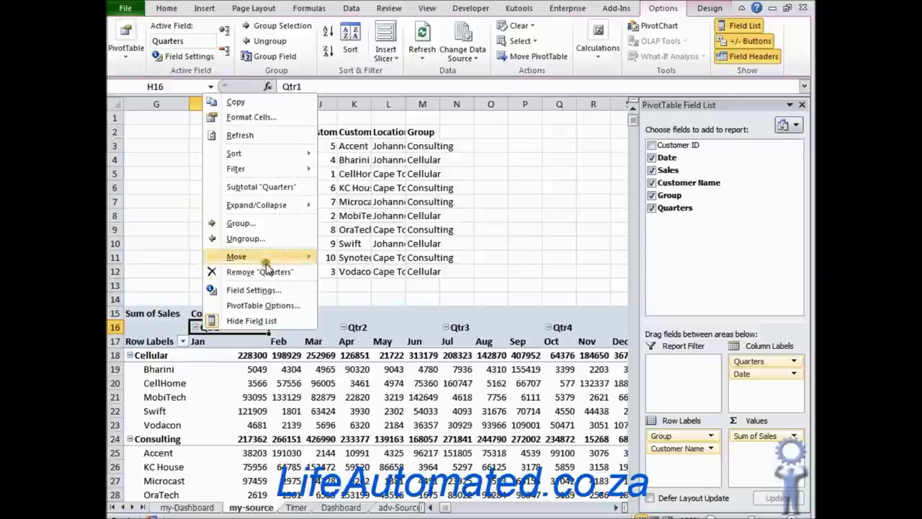
mouse_move(279, 205)
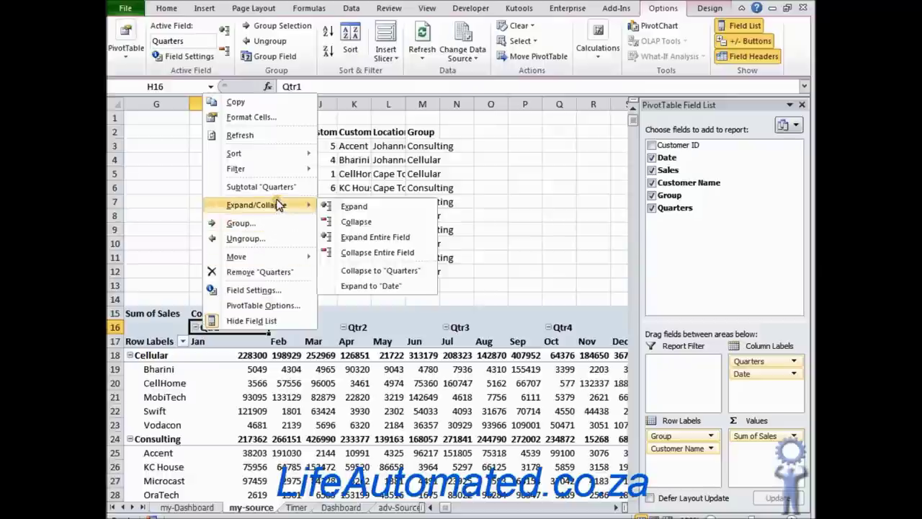
left_click(351, 222)
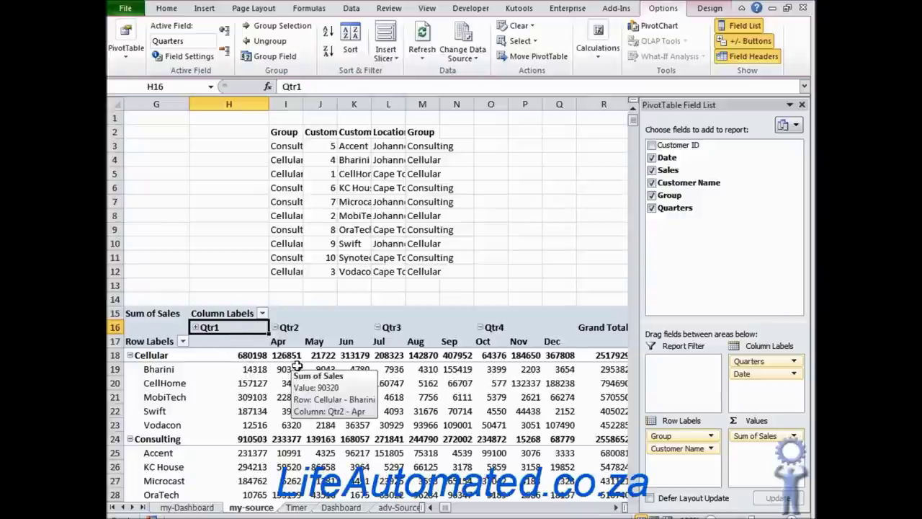
left_click(193, 327)
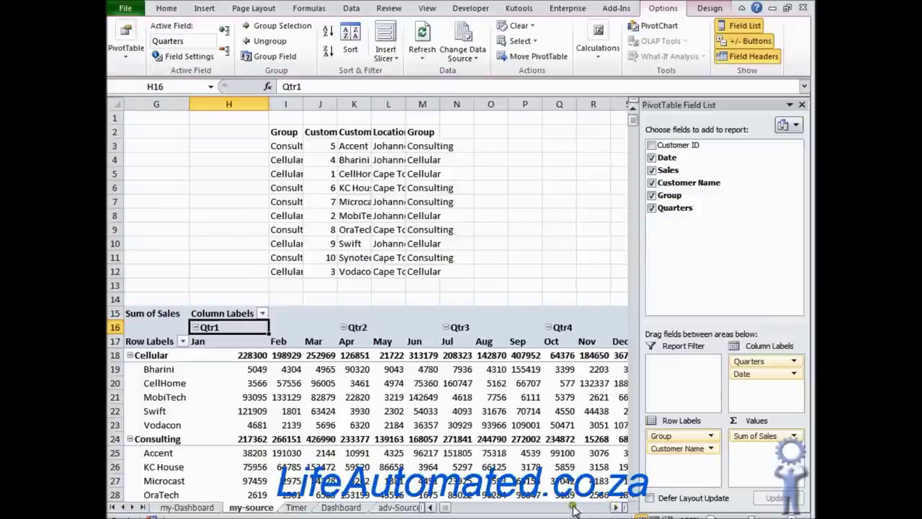
- Examine the whole PivotTable of sales by group and customer across all quarters and months, including the grand totals
left_click(514, 243)
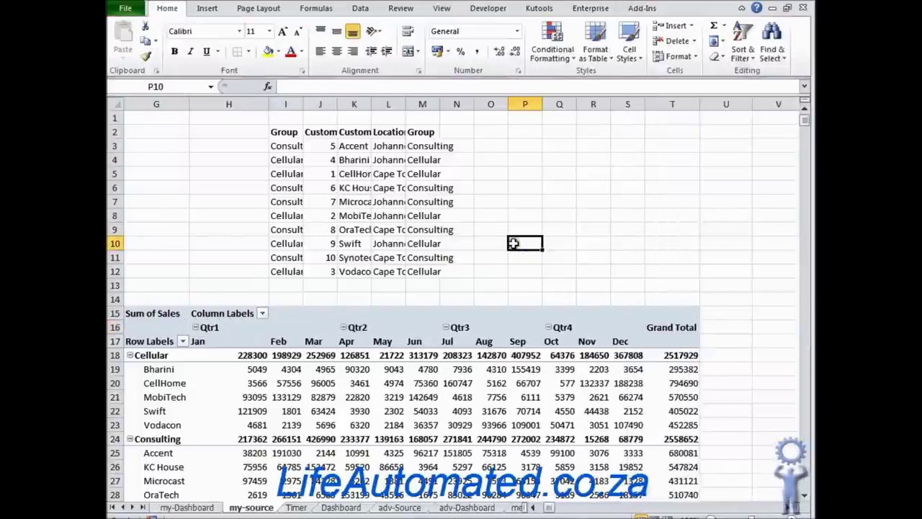
left_click(533, 507)
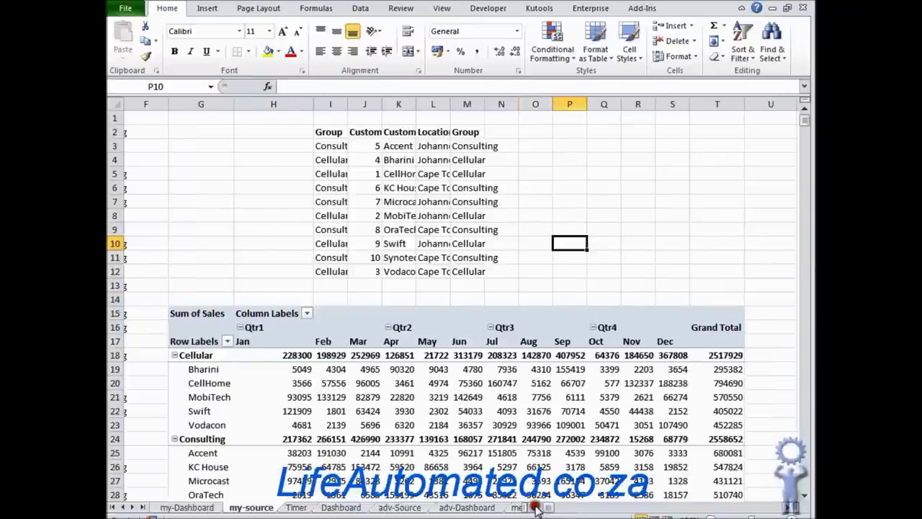
left_click(533, 507)
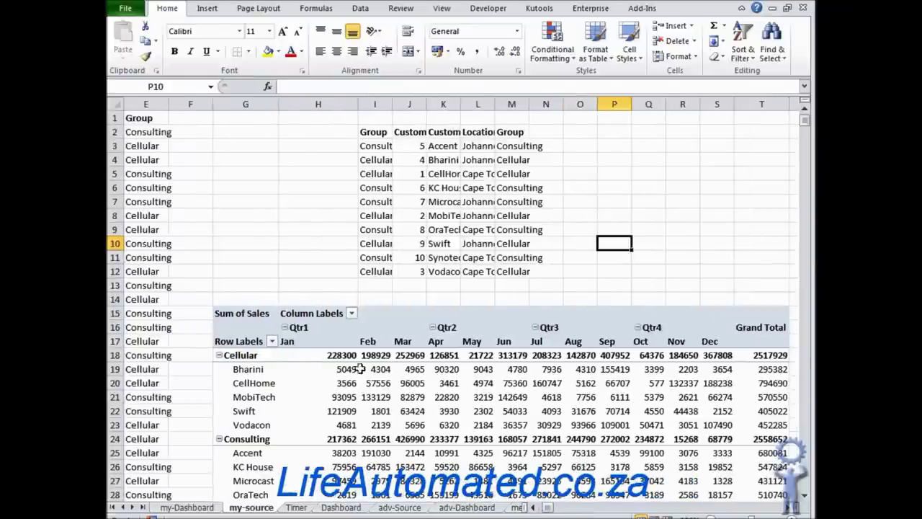
left_click(804, 495)
left_click(804, 495)
left_click(804, 496)
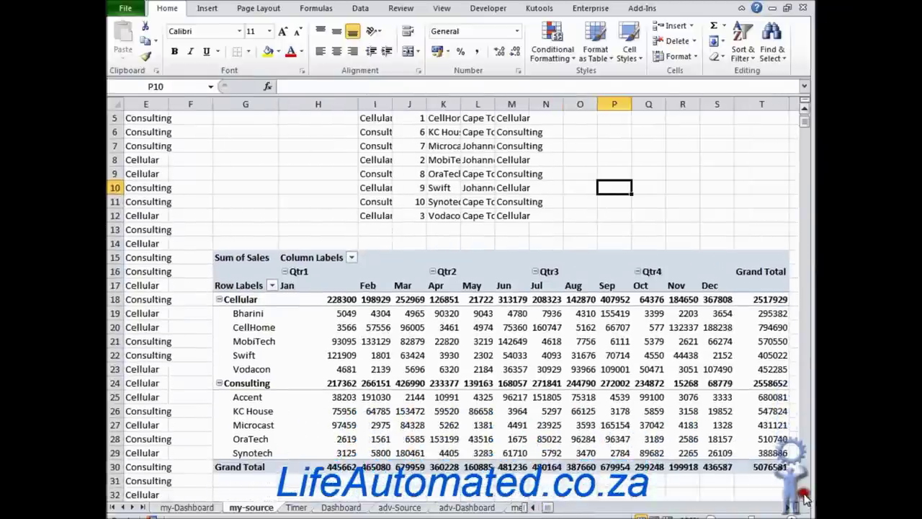
left_click(804, 496)
left_click(804, 496)
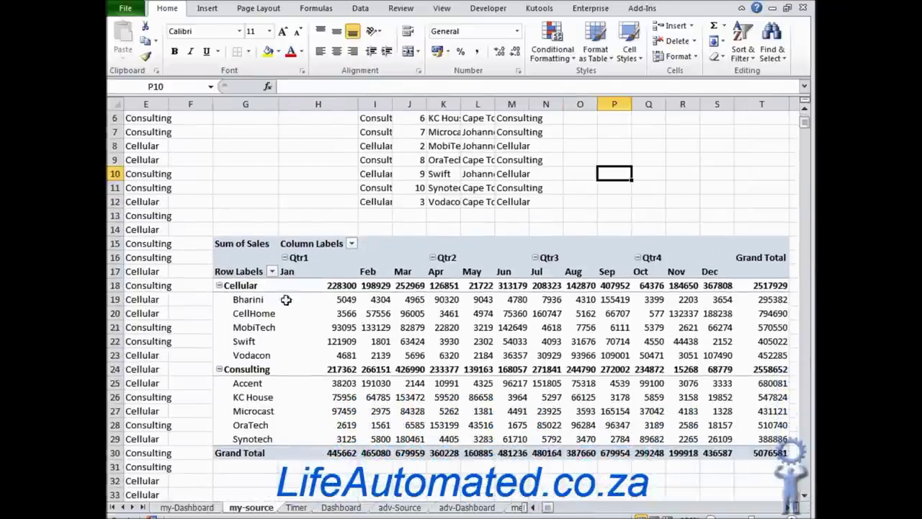
- Apply the red style from the first row of the Medium styles to the PivotTable
left_click(349, 298)
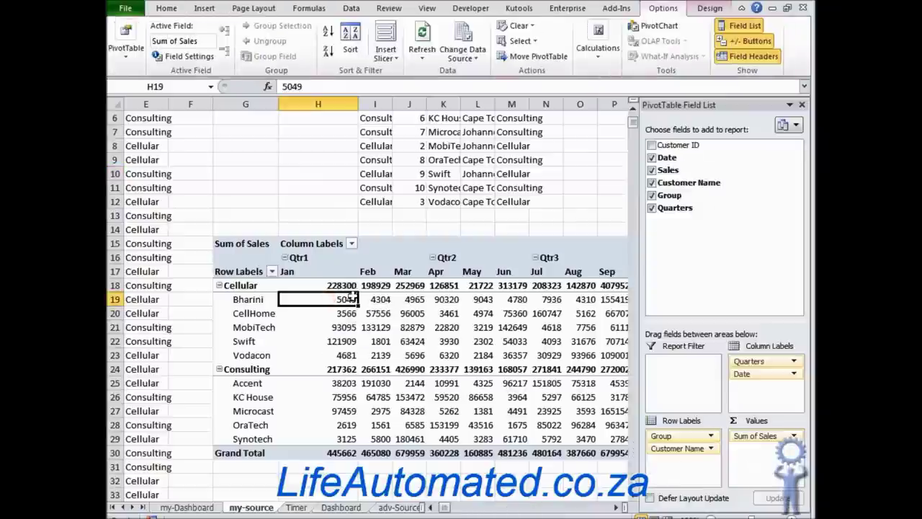
left_click(710, 8)
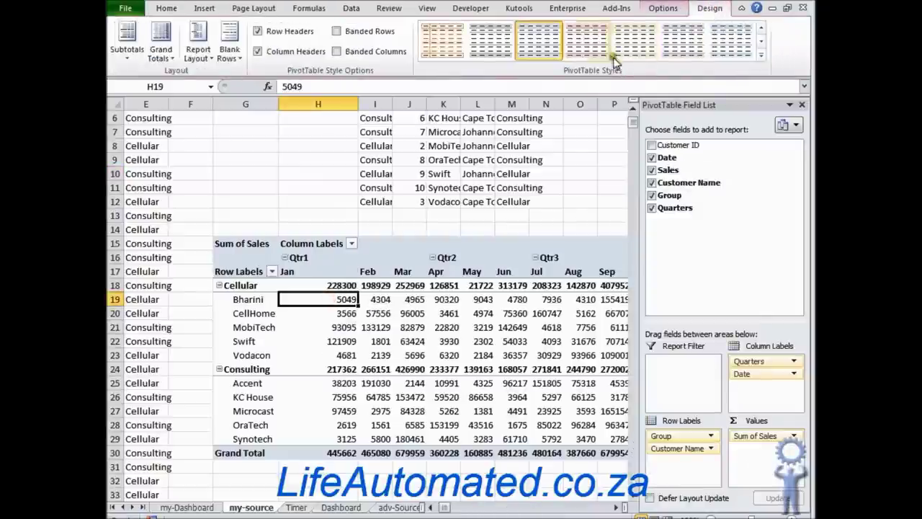
left_click(762, 54)
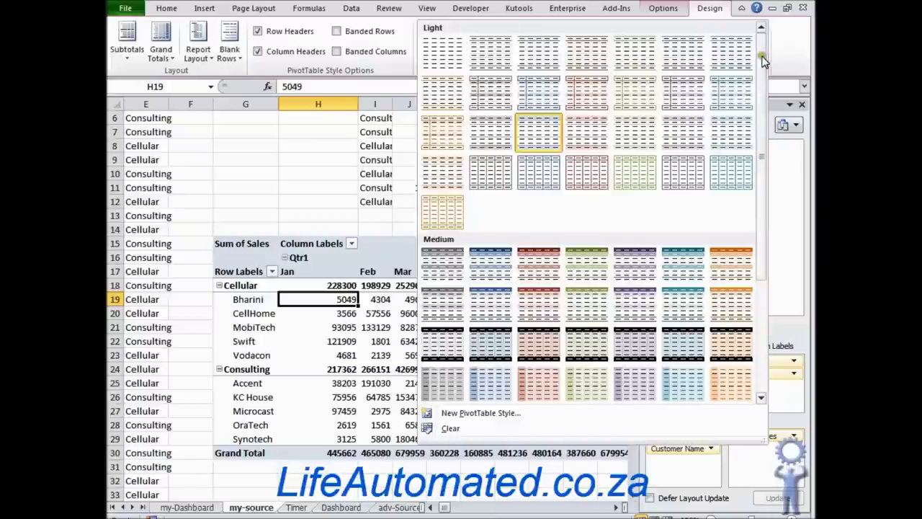
left_click(535, 266)
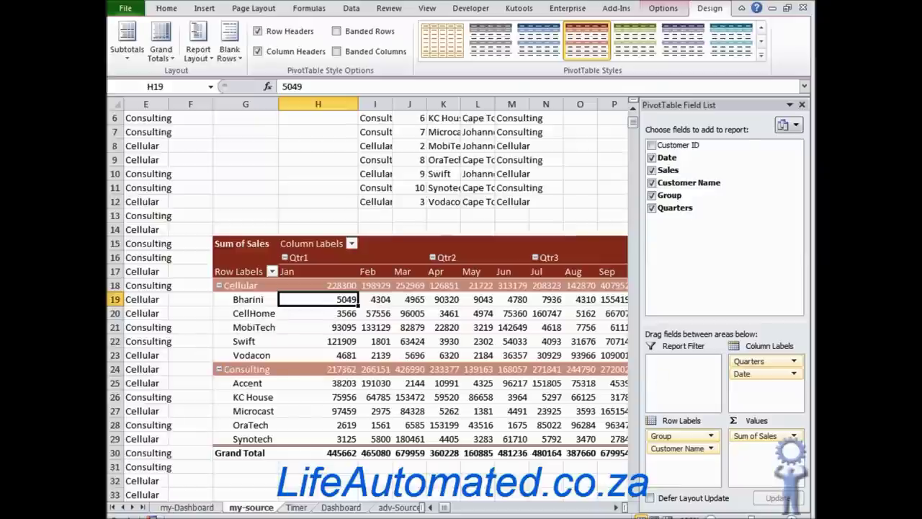
- Move the Group field from the PivotTable's row labels to the report filter
left_click_drag(685, 428, 702, 357)
left_click_drag(677, 436, 675, 372)
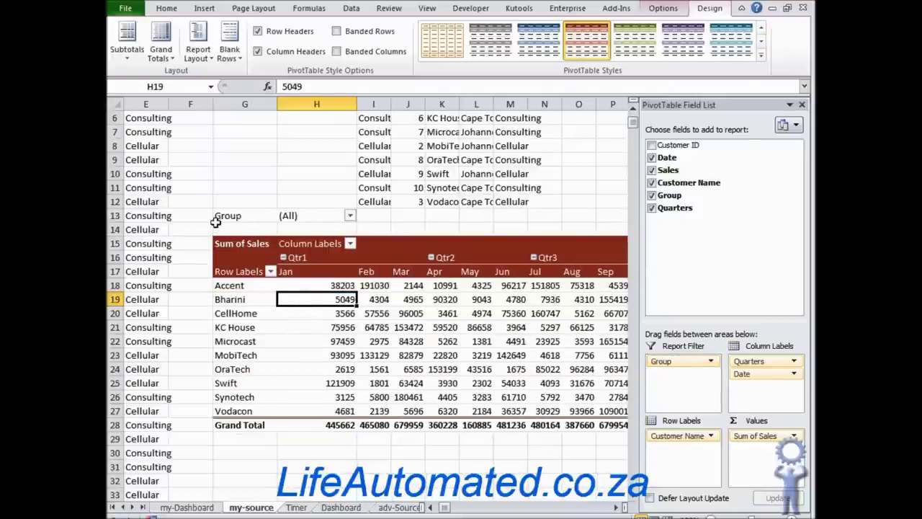
- Filter the PivotTable's report by the Cellular group and switch the filter to Consulting
left_click(350, 218)
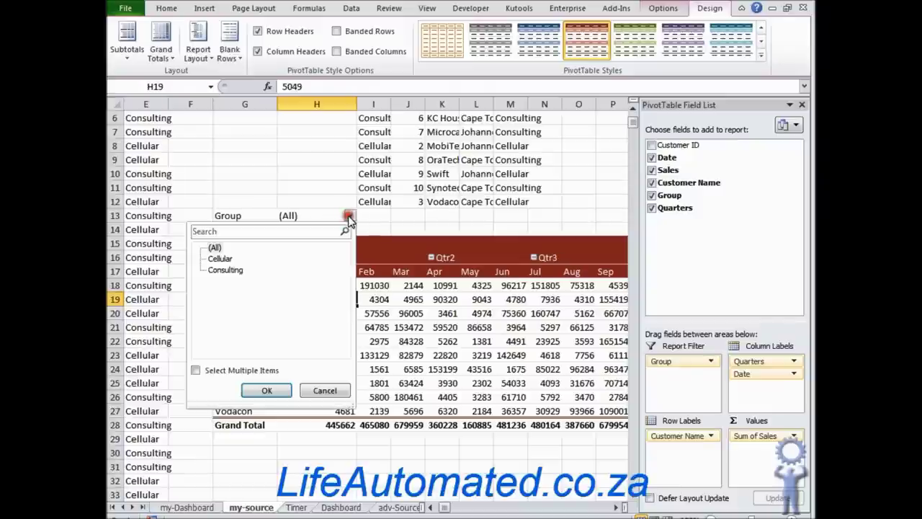
left_click(219, 259)
left_click(276, 391)
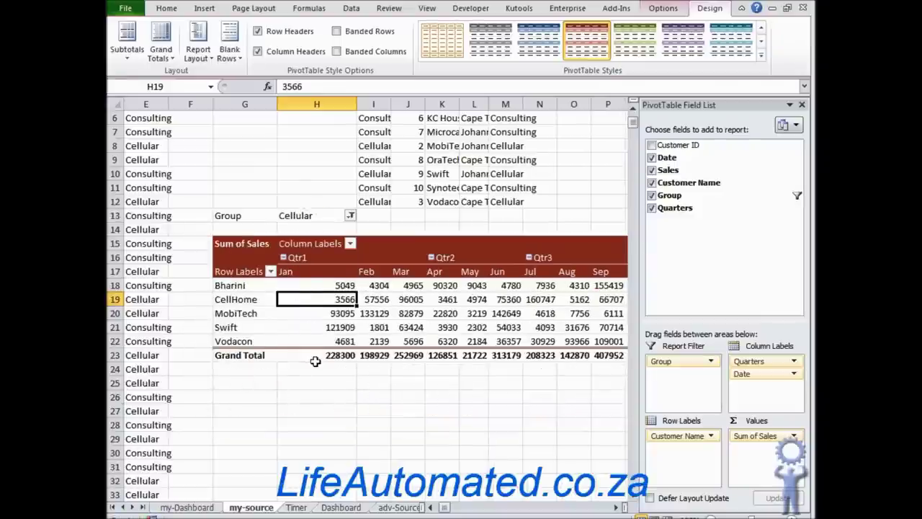
left_click(350, 216)
left_click(235, 270)
left_click(267, 391)
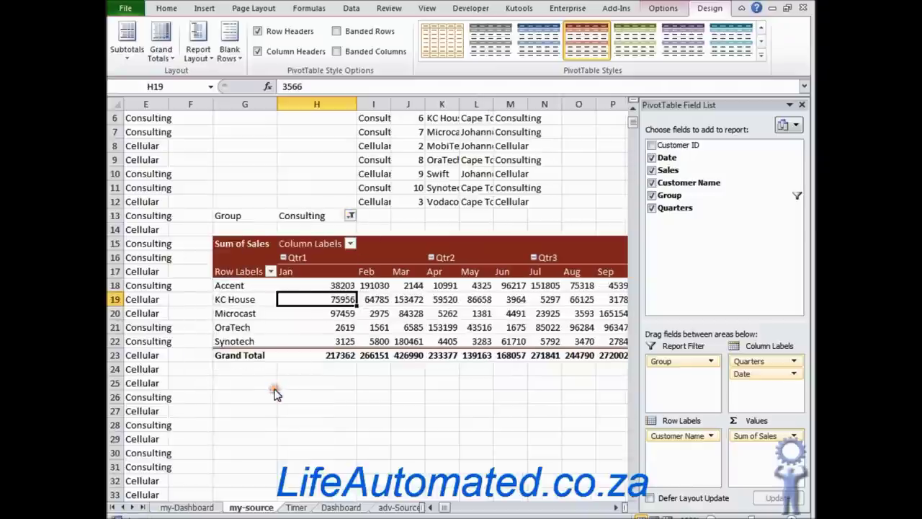
- Allow multiple items in the Group report filter and include both Cellular and Consulting
left_click(350, 216)
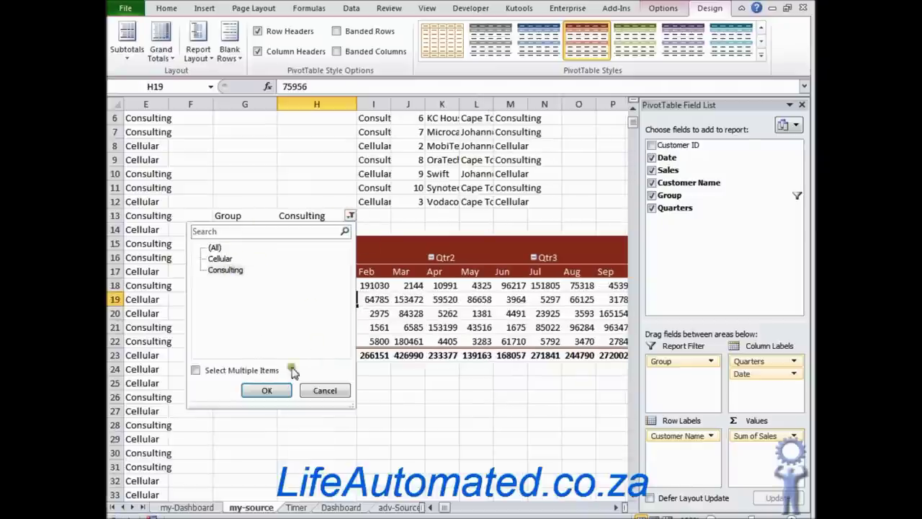
left_click(197, 371)
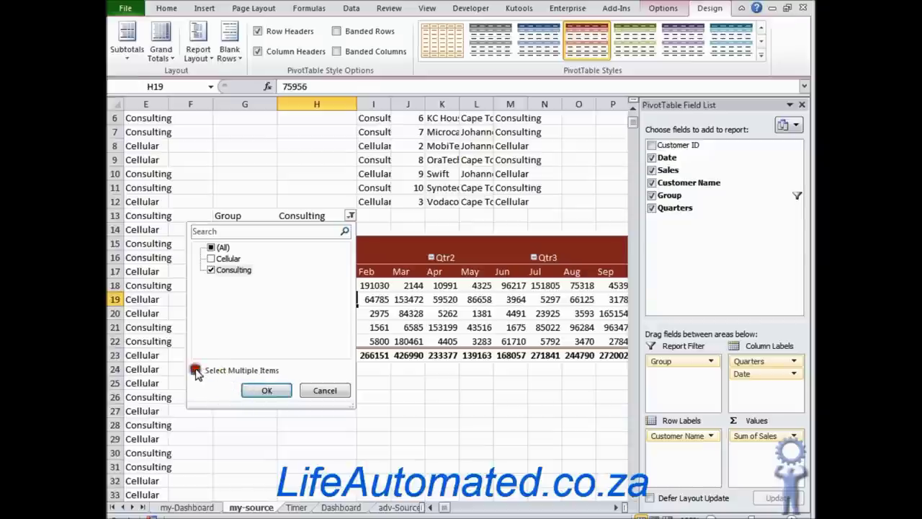
left_click(210, 259)
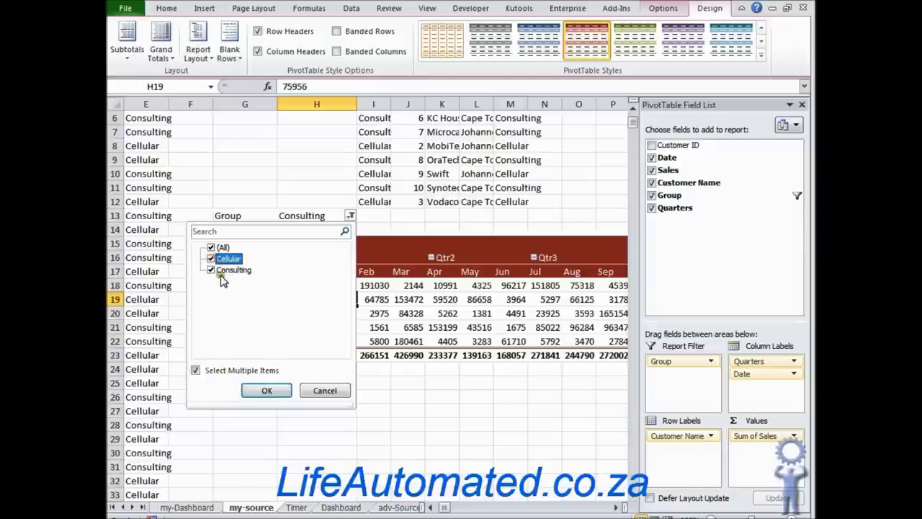
left_click(267, 390)
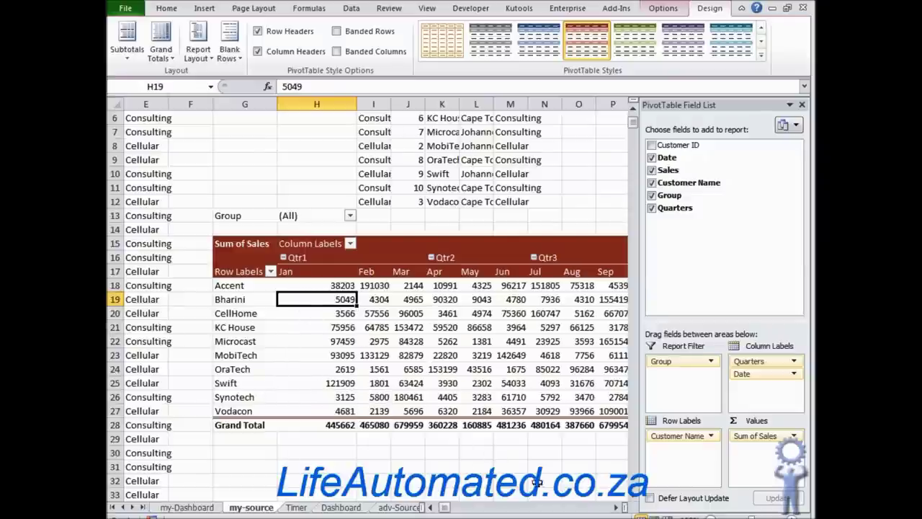
- Examine each customer's sales in the PivotTable's Grand Total column
left_click(613, 508)
left_click(613, 508)
left_click(613, 508)
left_click(613, 508)
left_click(613, 508)
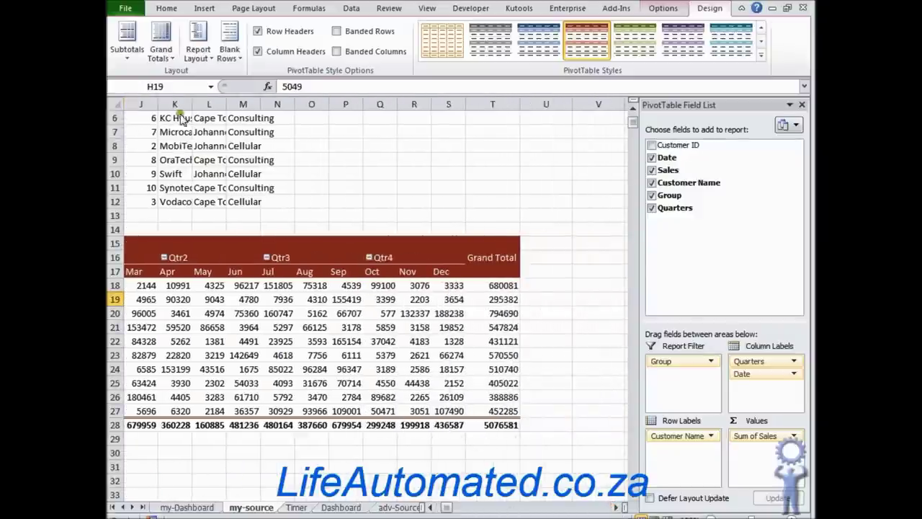
left_click(167, 8)
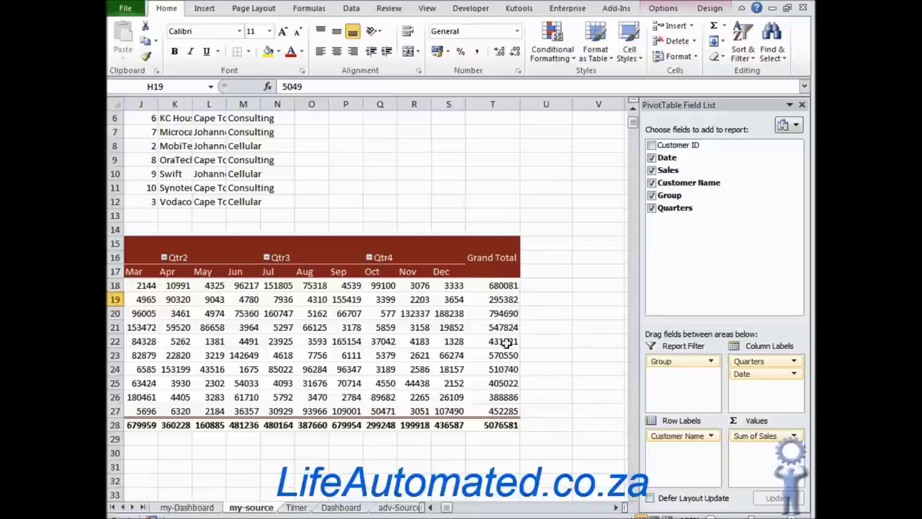
mouse_move(507, 358)
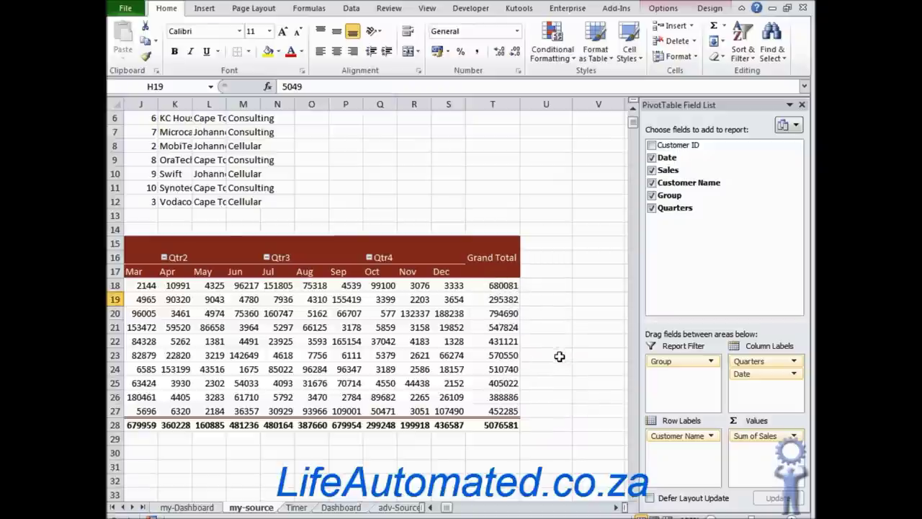
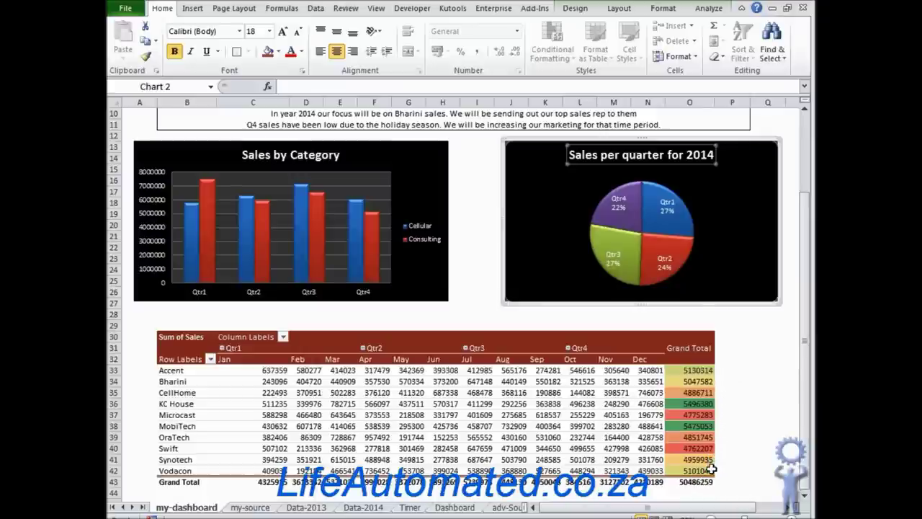
- In the executive summary's highlighted line, set the year to 2014 and the lowest-sales customer to Swift
mouse_move(700, 445)
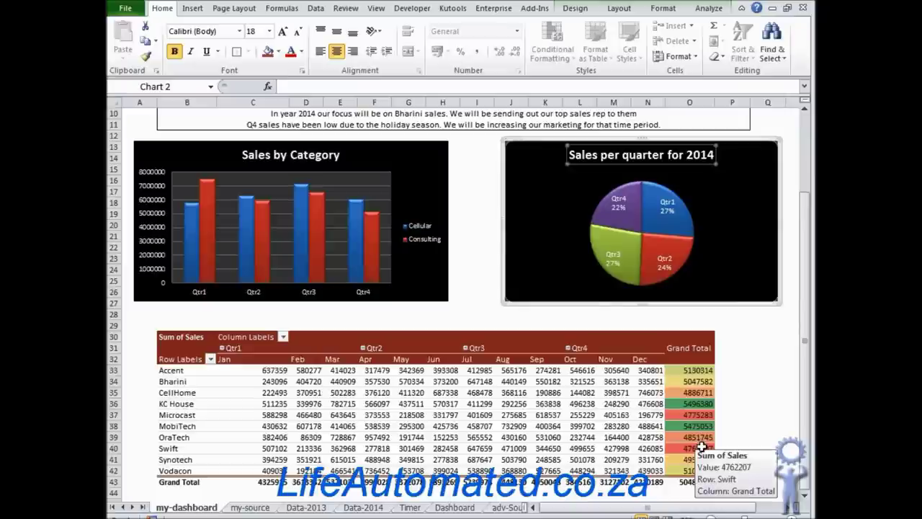
scroll(742, 415, "up", 3)
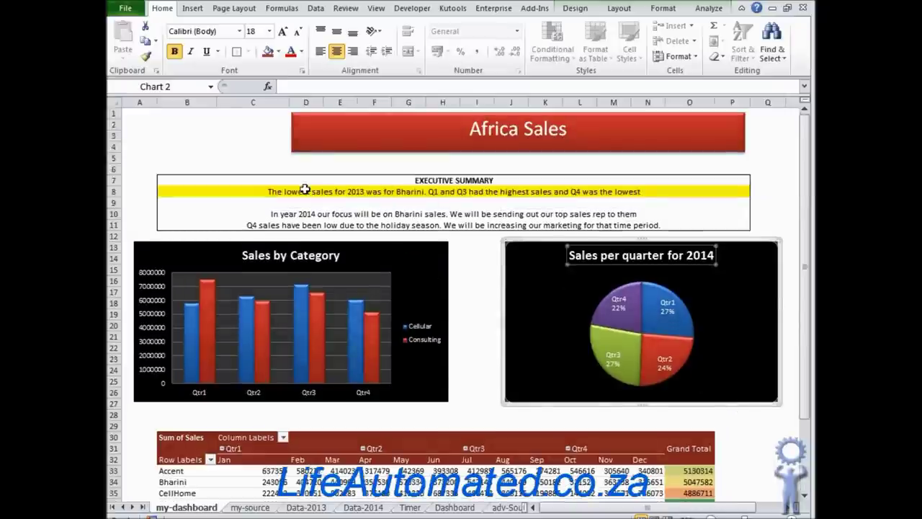
left_click(349, 191)
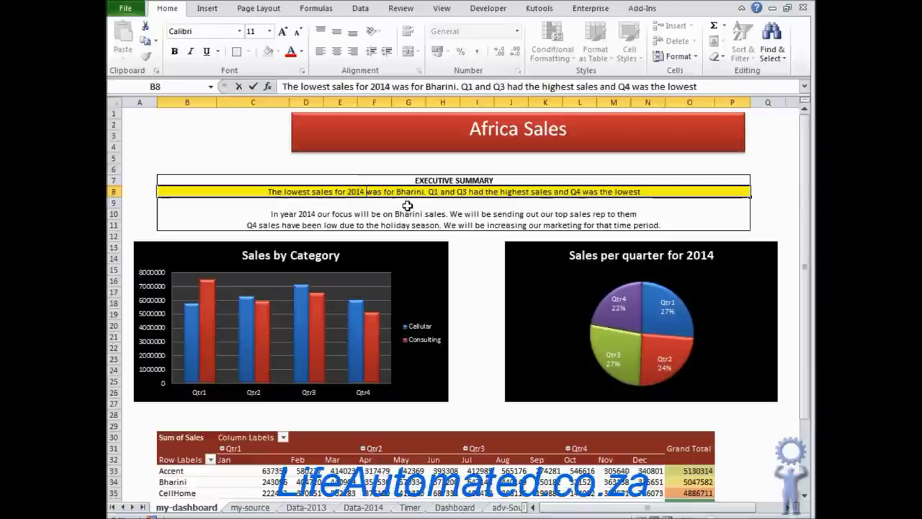
key("BackSpace")
key("BackSpace")
key("BackSpace")
key("BackSpace")
key("BackSpace")
key("BackSpace")
key("BackSpace")
type("sw")
key("BackSpace")
key("BackSpace")
type("Swift")
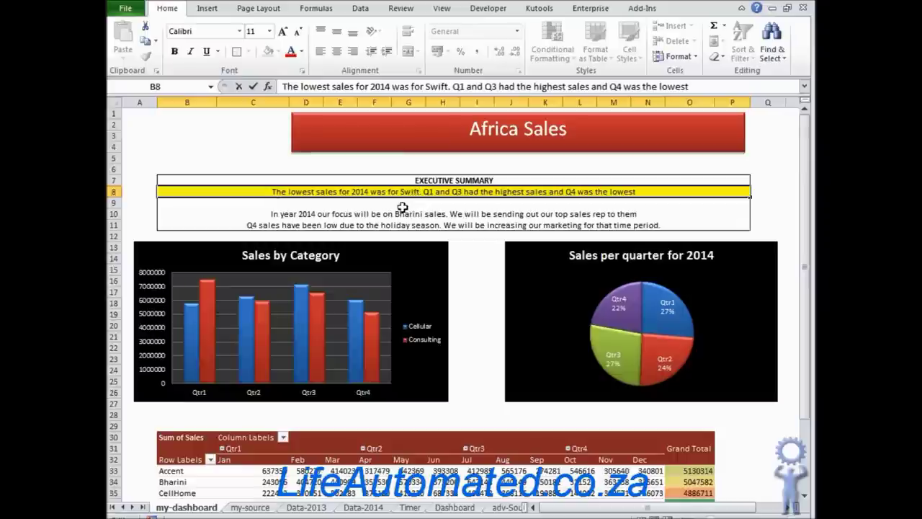
- In the highlighted summary line, replace "had" with "still" and end the sentence with "Q4 sales has improved compared to last year"
double_click(472, 191)
type("still")
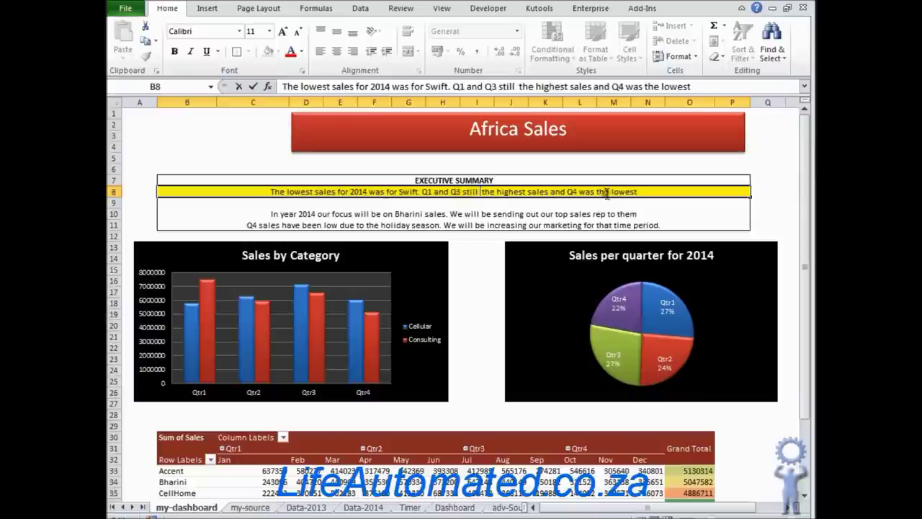
left_click(578, 192)
left_click_drag(578, 192, 643, 193)
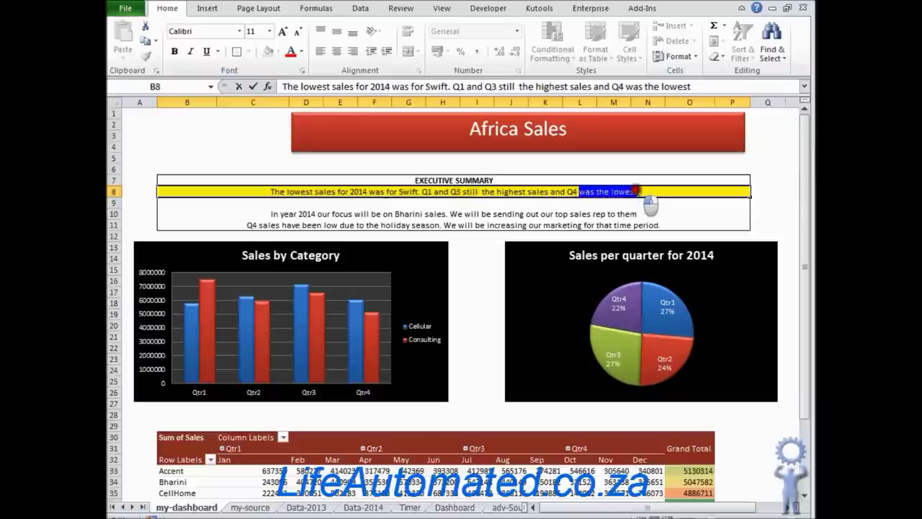
type("sa")
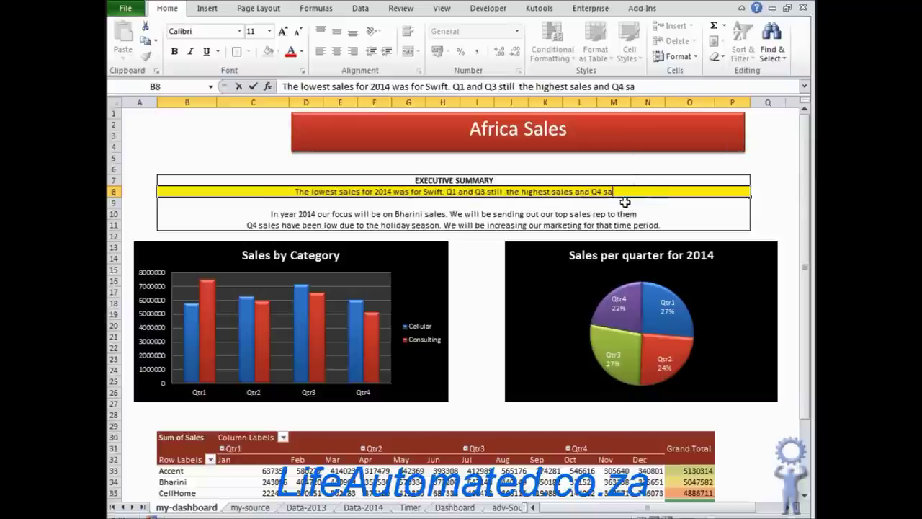
type("les have n")
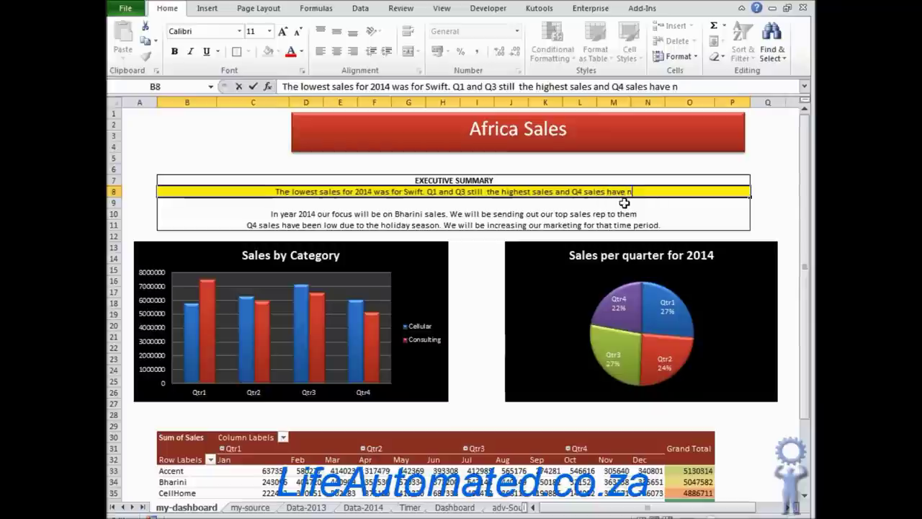
type("ow actu")
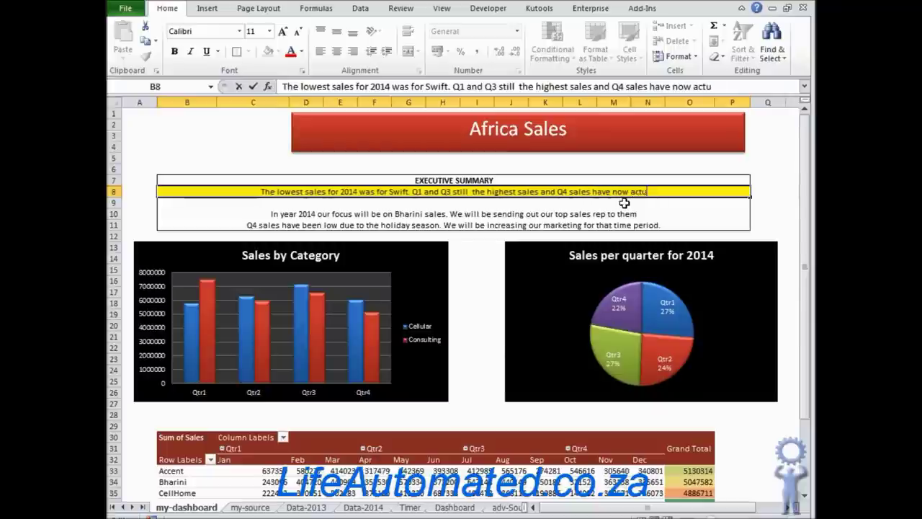
type("ally")
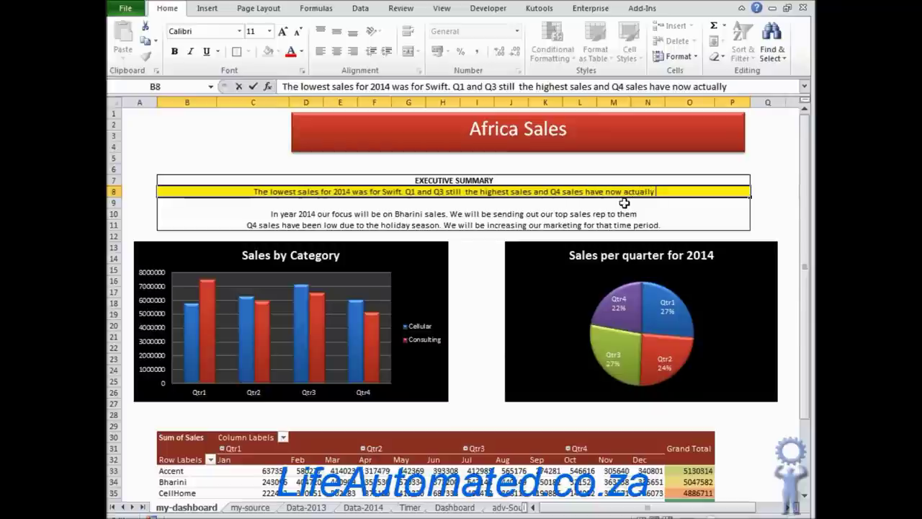
key("BackSpace")
key("BackSpace")
key("BackSpace")
key("BackSpace")
key("BackSpace")
key("BackSpace")
key("BackSpace")
key("BackSpace")
key("BackSpace")
key("BackSpace")
key("BackSpace")
key("BackSpace")
key("BackSpace")
key("BackSpace")
key("BackSpace")
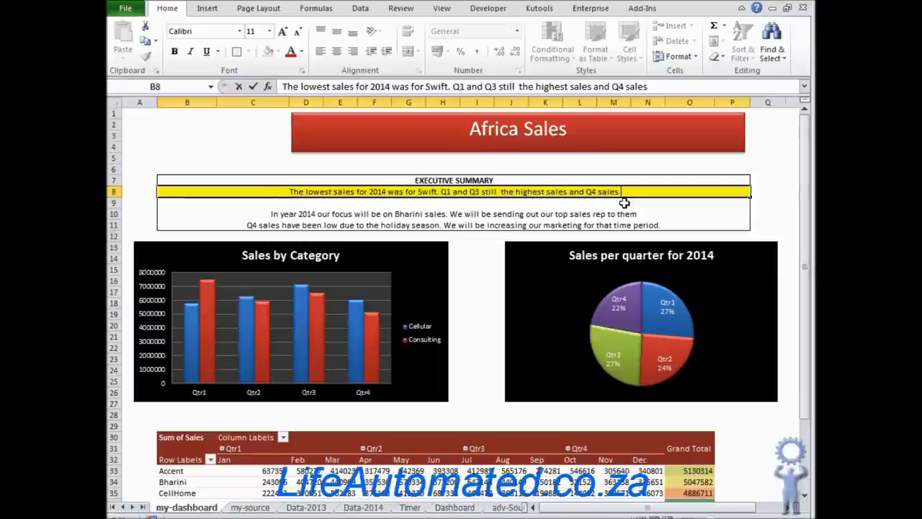
type("s improved")
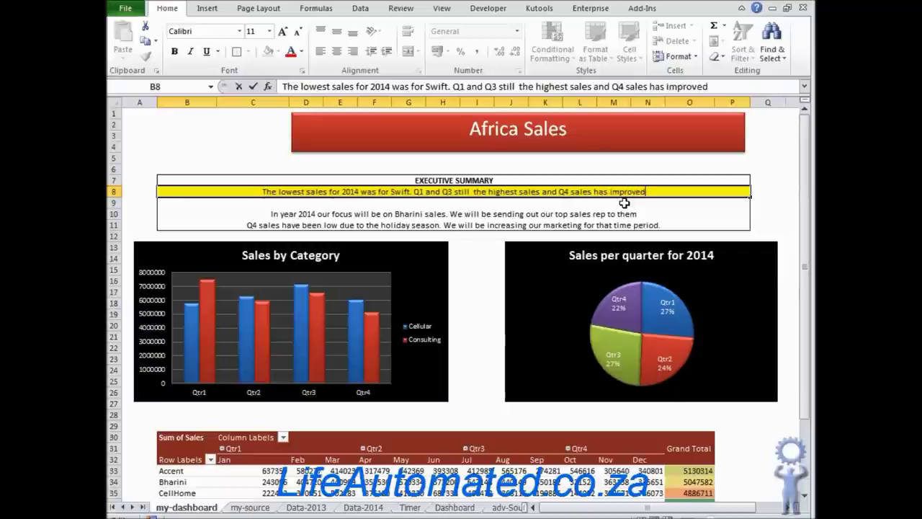
type(" compared to alst")
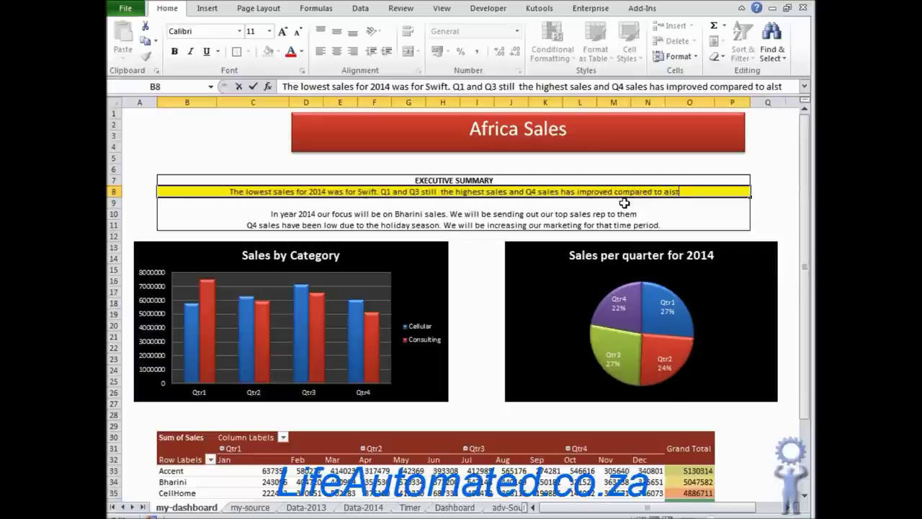
key("BackSpace")
key("BackSpace")
key("BackSpace")
key("BackSpace")
type("last year")
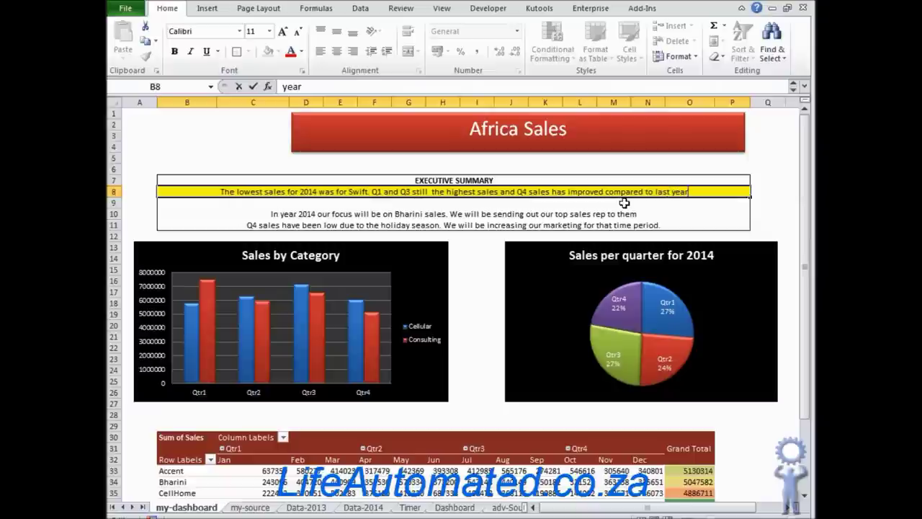
key("Return")
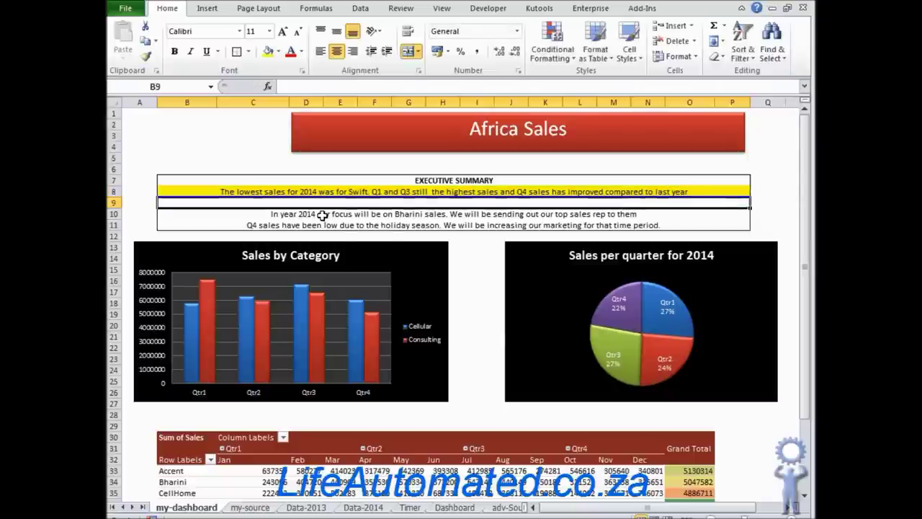
- In the summary line about Bharini sales, set the year to 2015 and change "be on" to "move from"
left_click(337, 216)
left_click(338, 86)
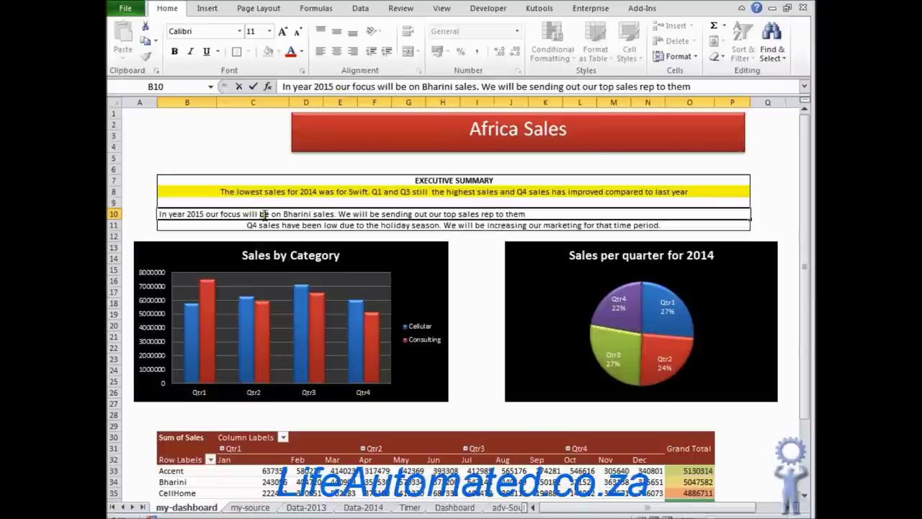
left_click_drag(396, 86, 423, 86)
type("move from")
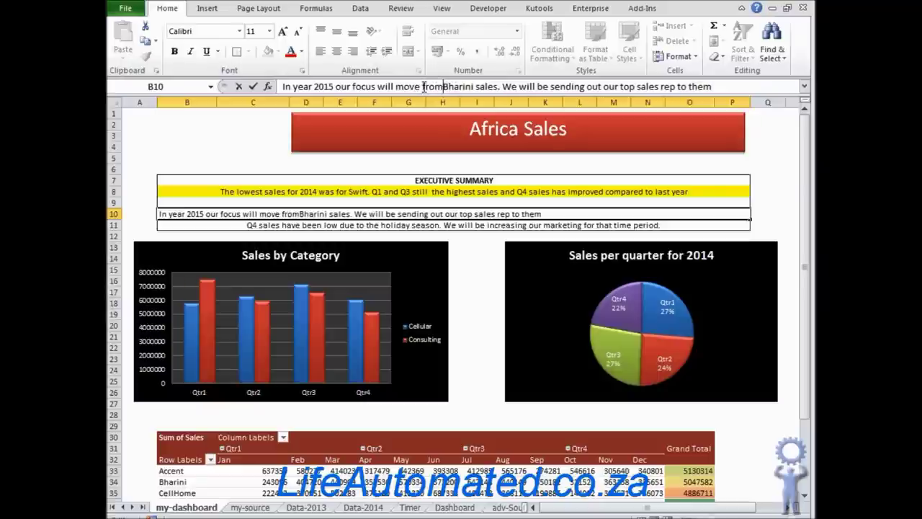
key("Return")
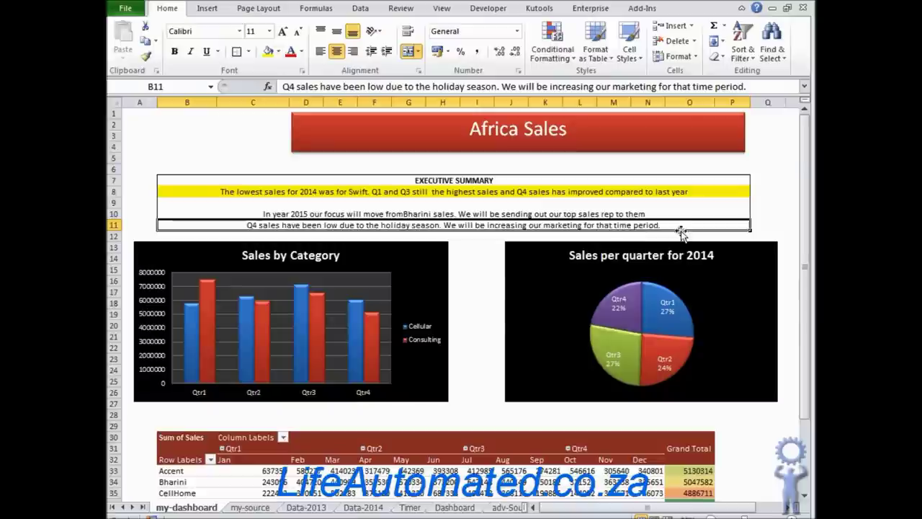
- Replace the last executive summary line with "The new marketing strategy has helped us to increase the Q4 sales"
type("The me")
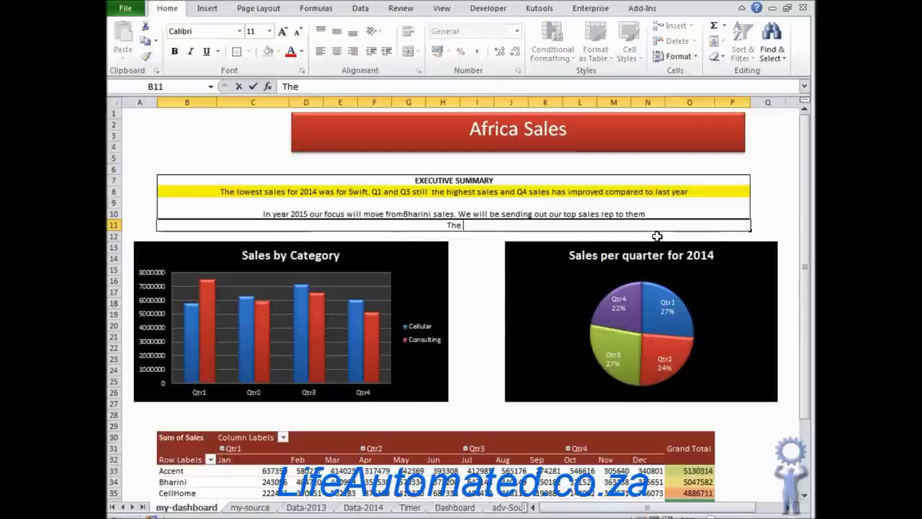
key("BackSpace")
key("BackSpace")
type("new ma")
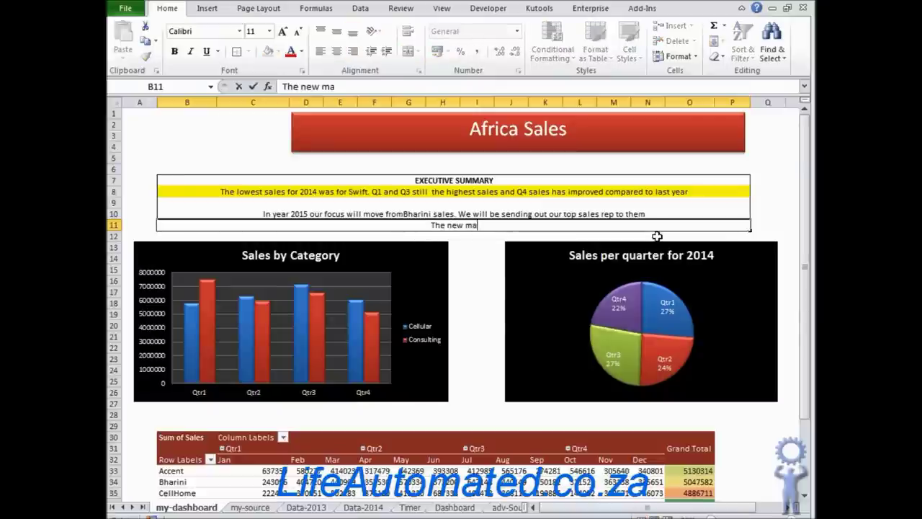
type("rketing strateg")
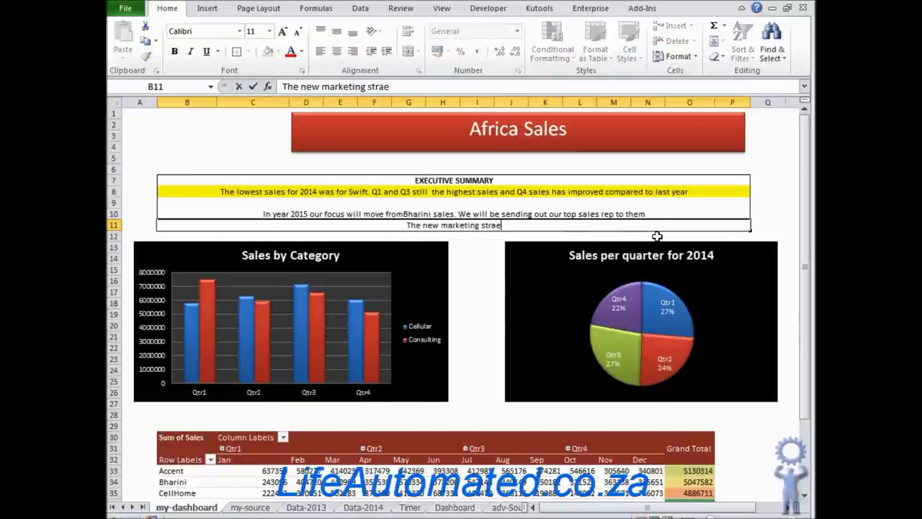
type("y has ")
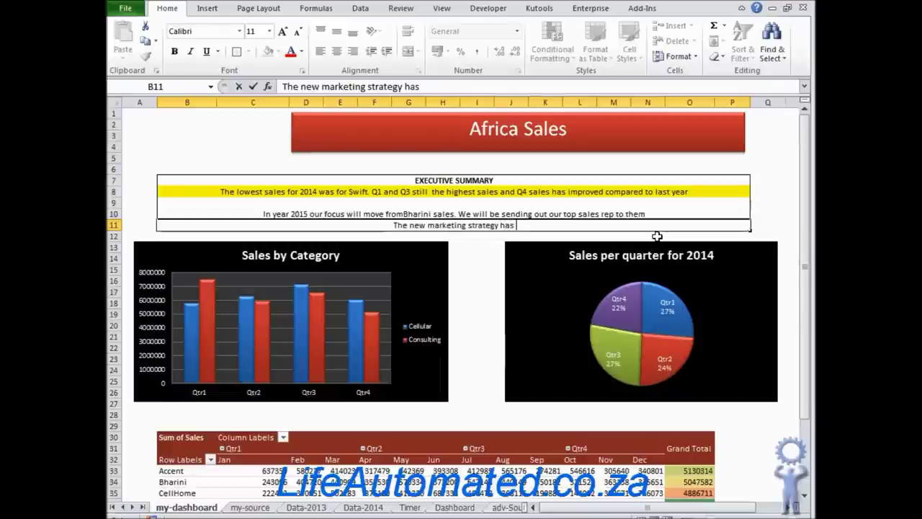
type("helped us to in")
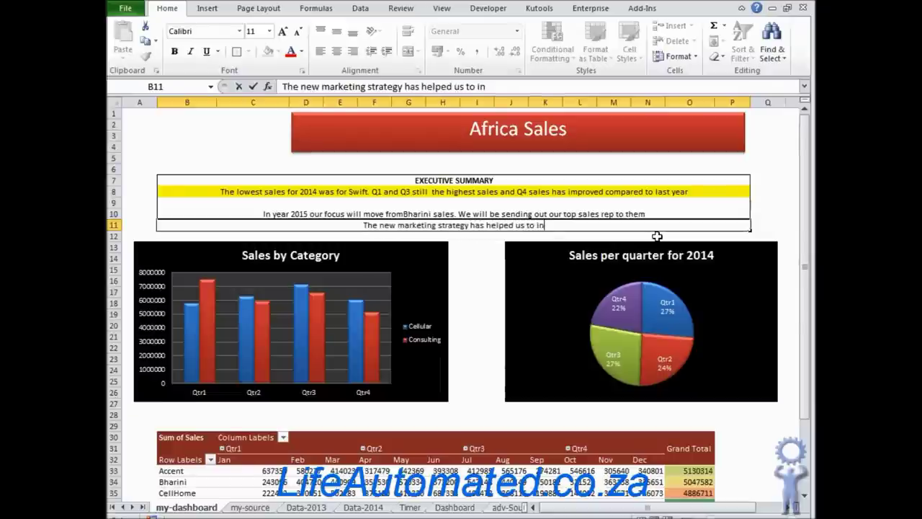
type("crease the")
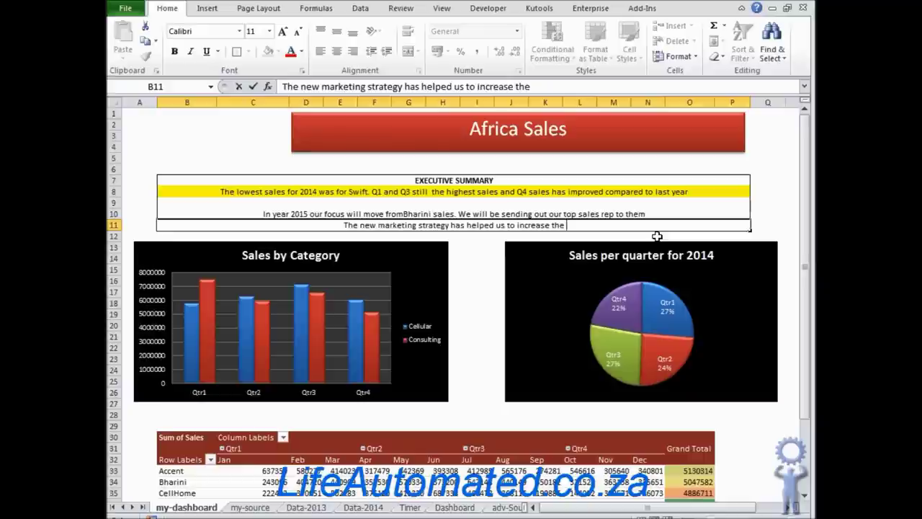
type(" Q4 sales")
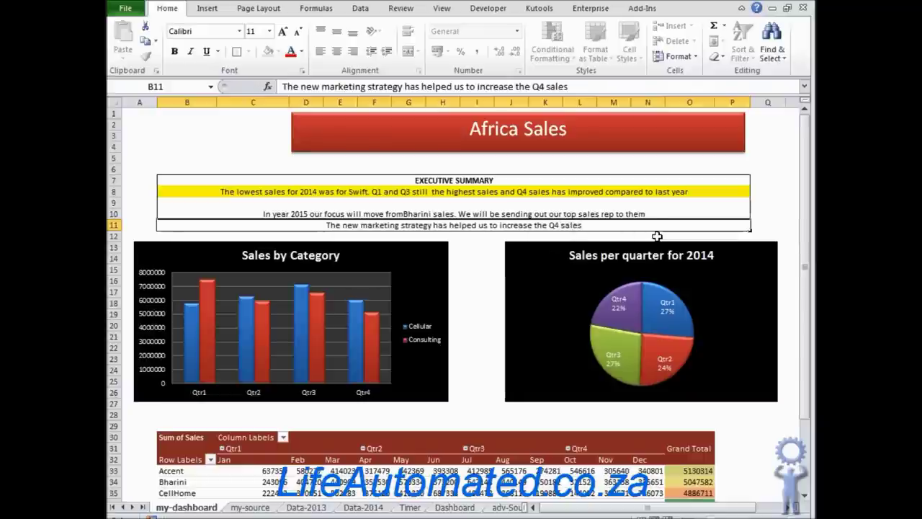
key("Return")
key("Up")
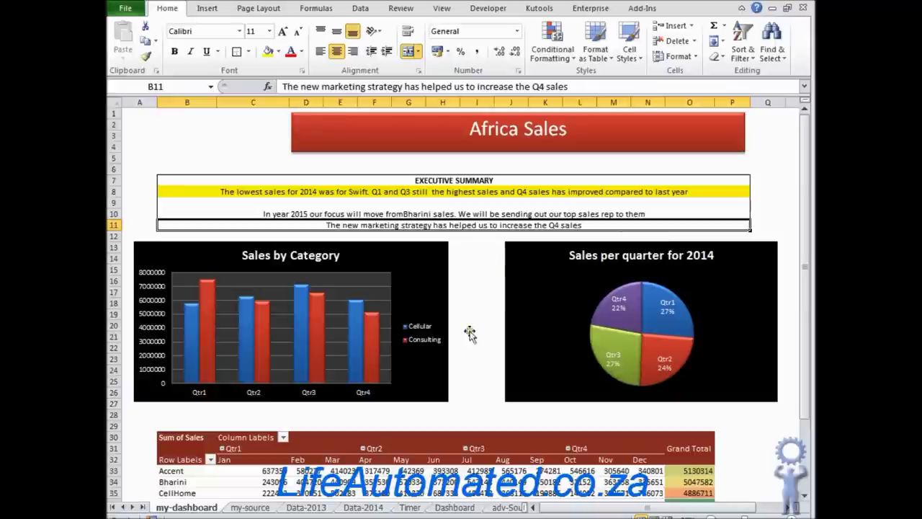
- Review the timer on the Timer sheet, the data on my-source, and the finished charts and PivotTable on my-dashboard
left_click(409, 507)
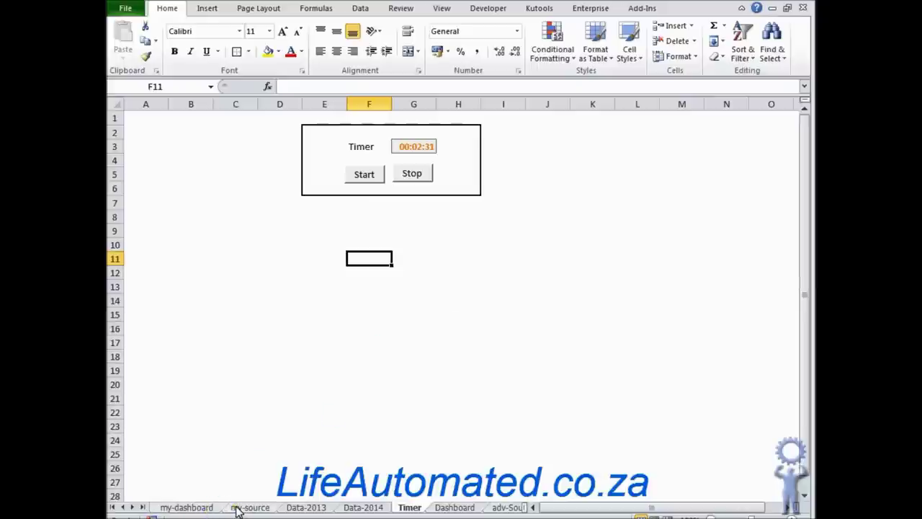
left_click(196, 508)
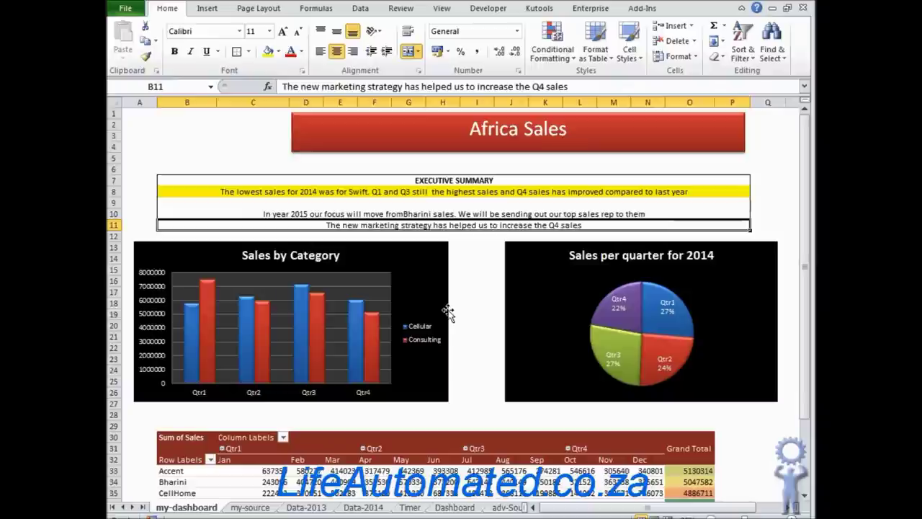
left_click(268, 508)
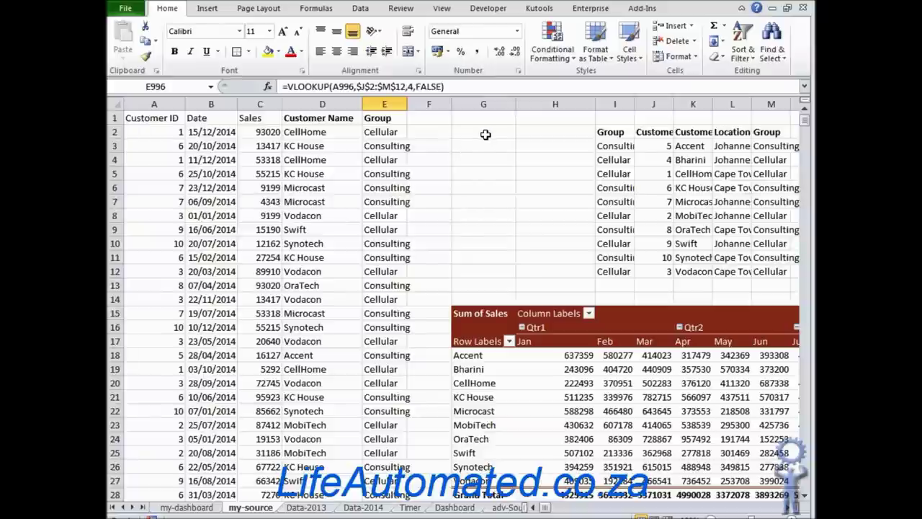
left_click(405, 507)
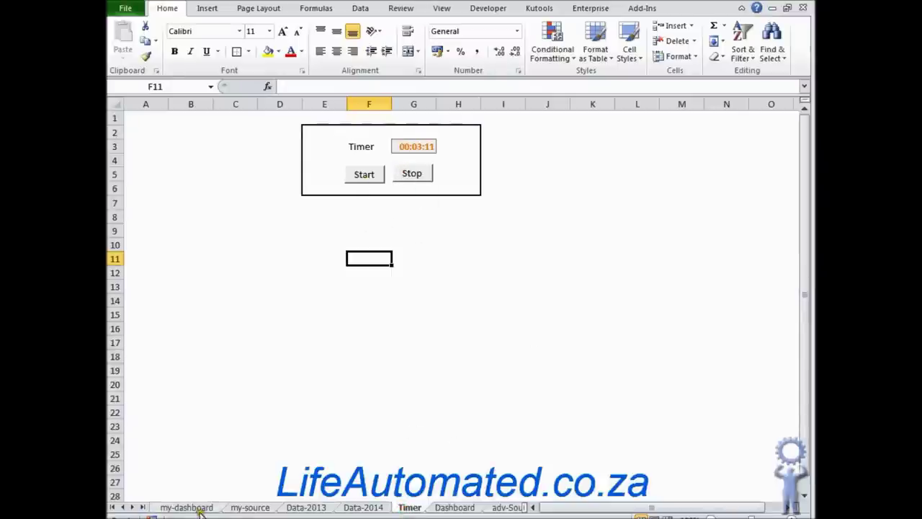
left_click(273, 508)
left_click(470, 136)
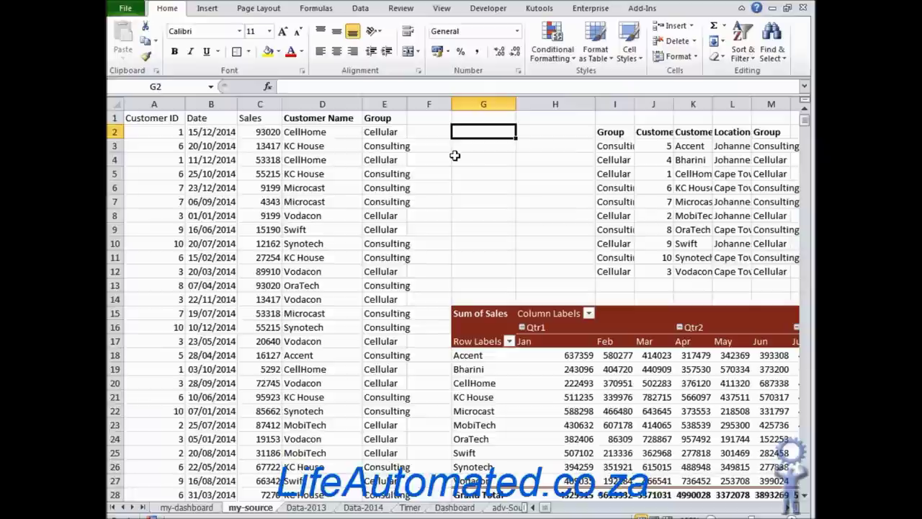
left_click(187, 507)
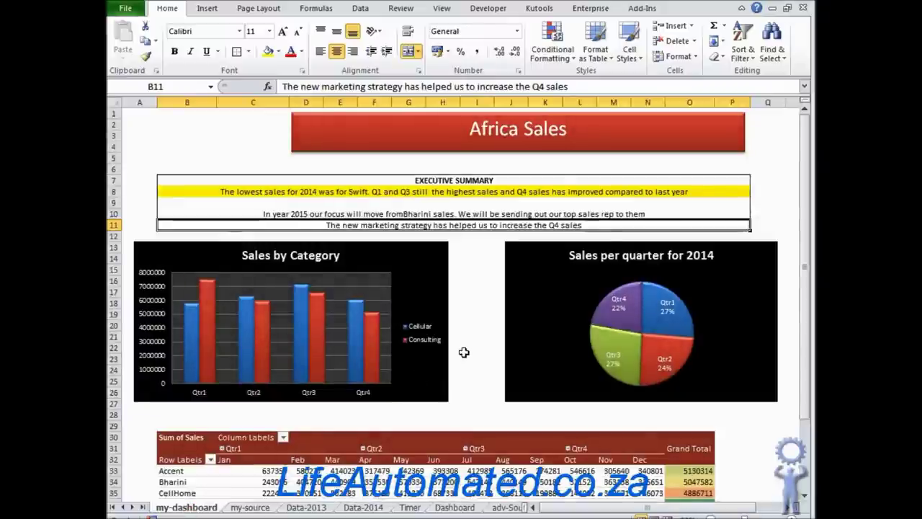
scroll(464, 352, "down", 2)
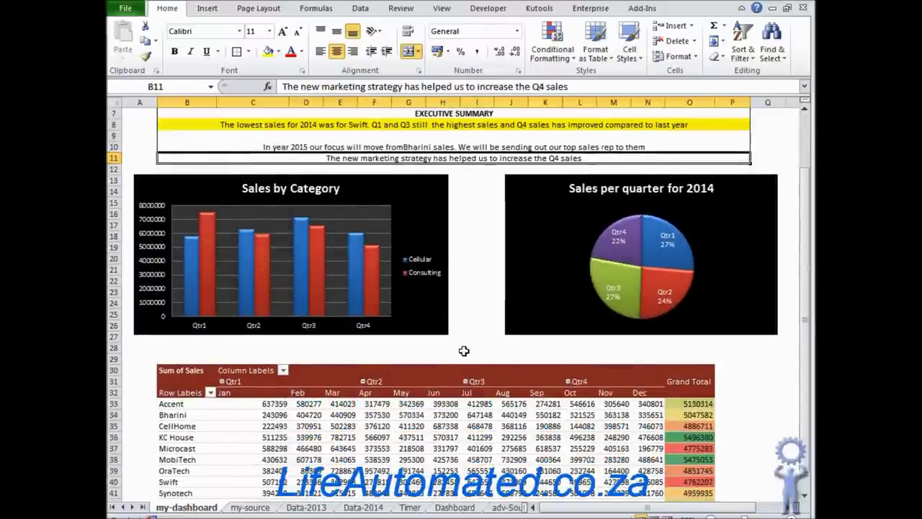
scroll(464, 351, "up", 2)
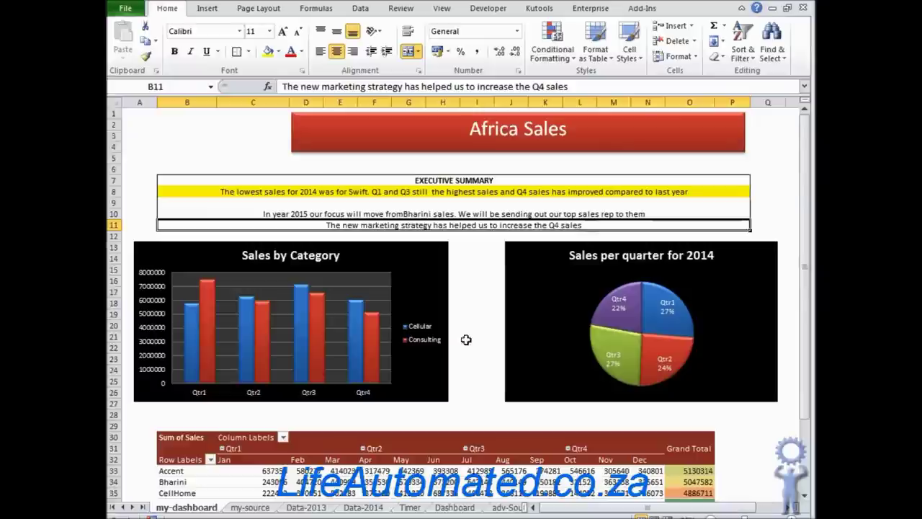
- Start recording a macro named RefreshPivots, described as "This macro will refresh the pivots on the sheet", replacing the existing macro of that name
left_click(488, 8)
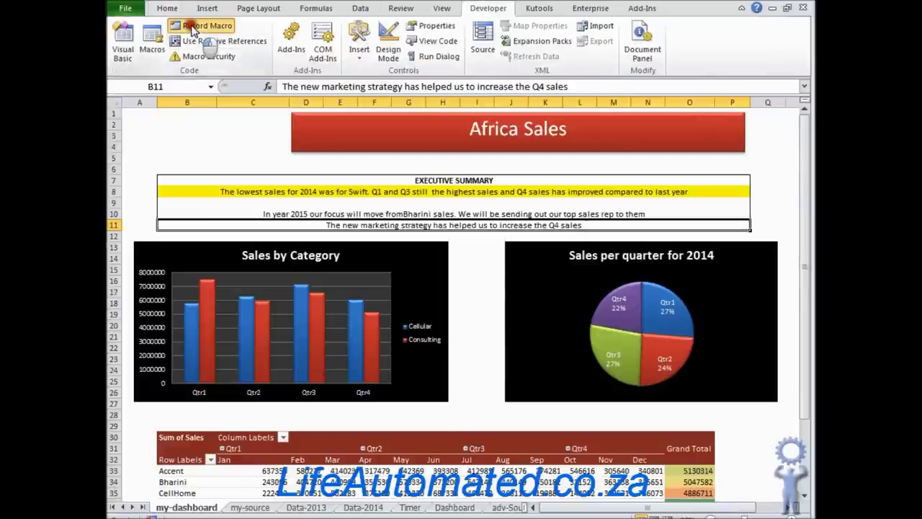
left_click(193, 26)
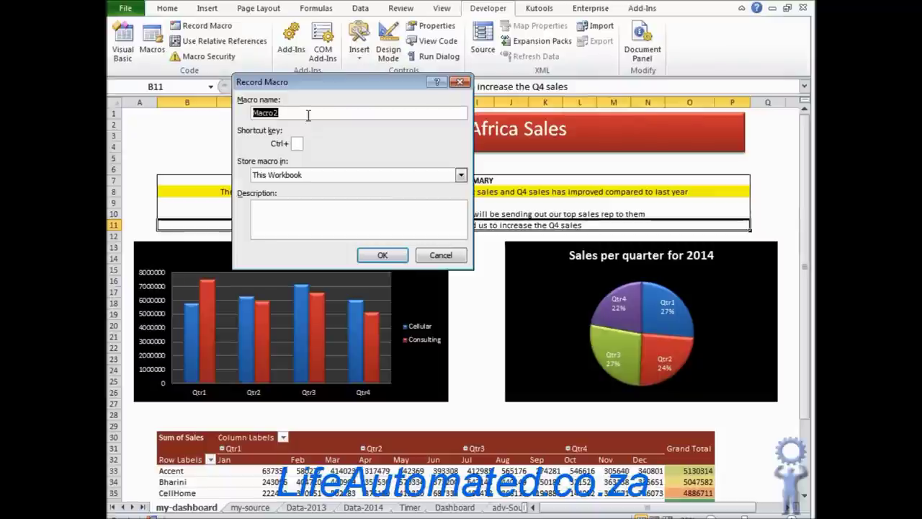
type("RefreshPivots")
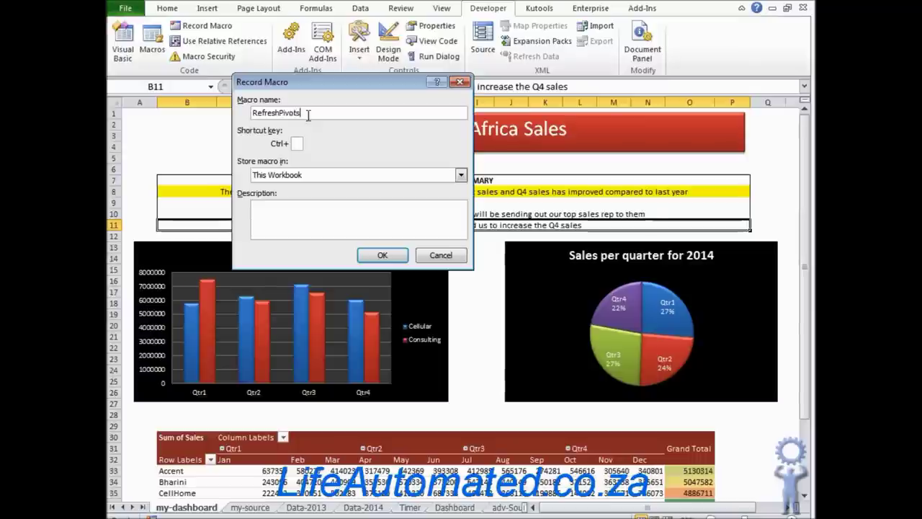
left_click(321, 215)
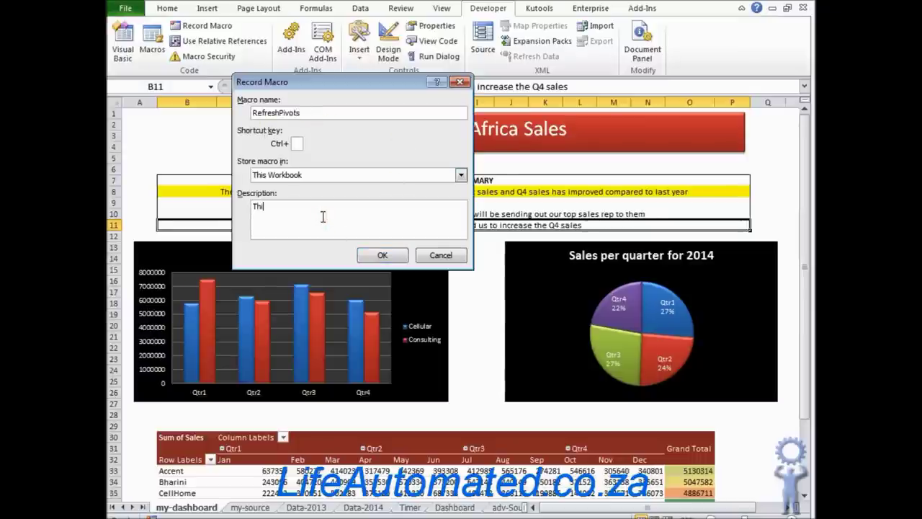
type("This macro w")
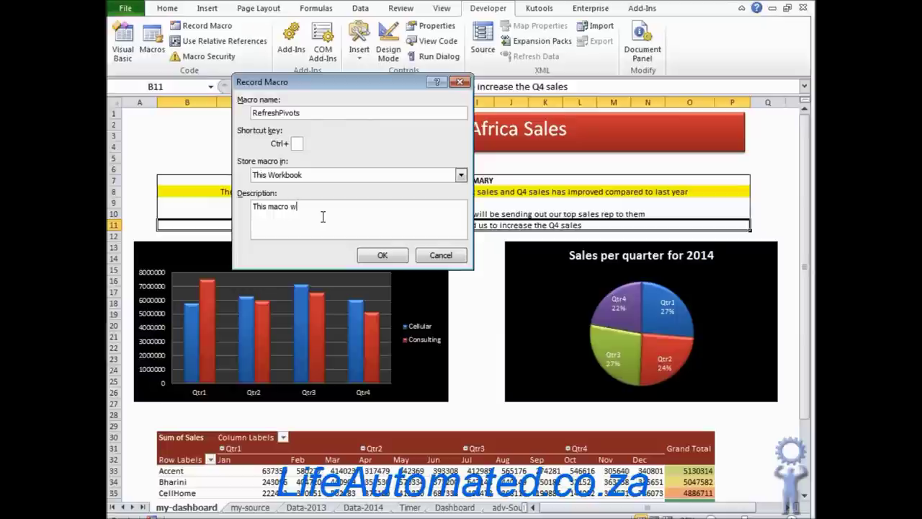
type("ill refresh the pivots on the h")
key("BackSpace")
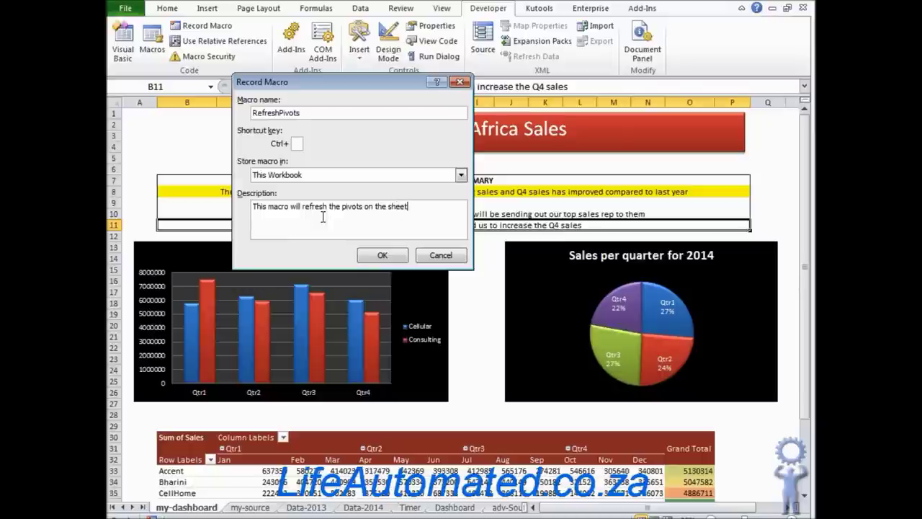
left_click(382, 254)
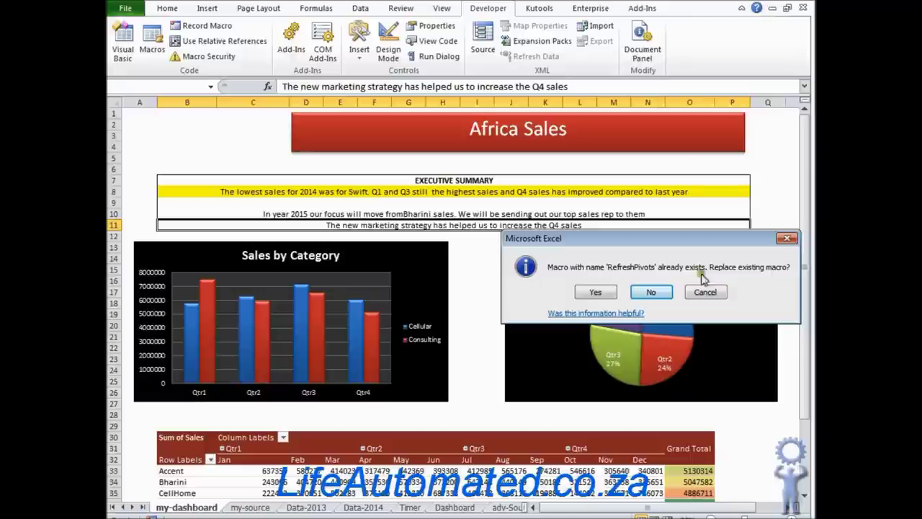
left_click(600, 294)
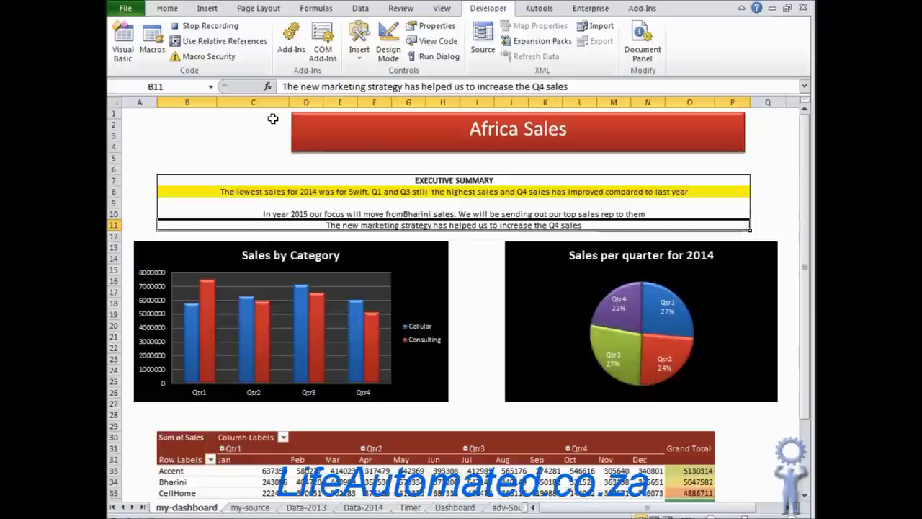
- Refresh the PivotTable on my-dashboard as the recorded action and stop the macro recording
right_click(178, 471)
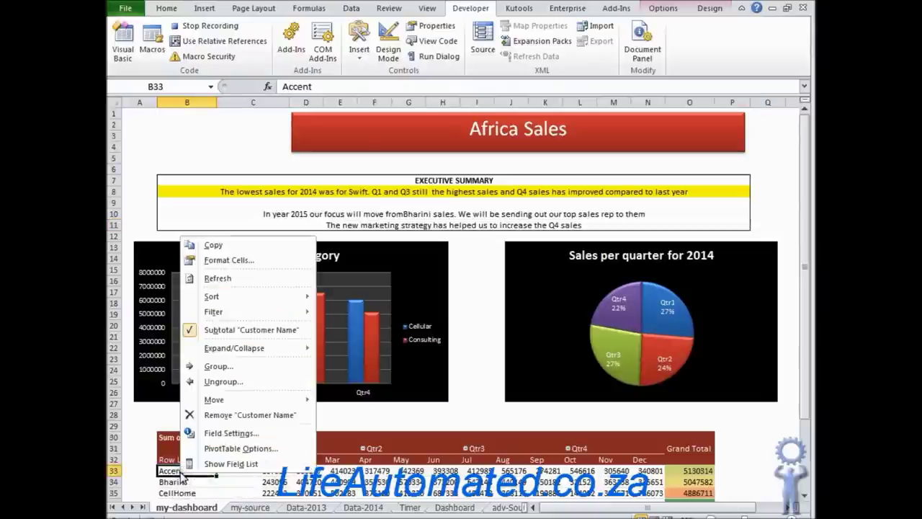
left_click(227, 281)
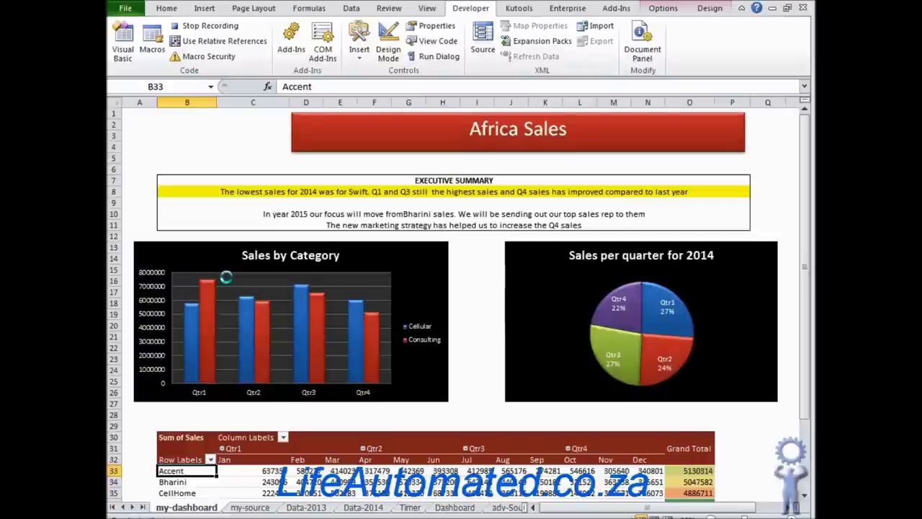
left_click(211, 28)
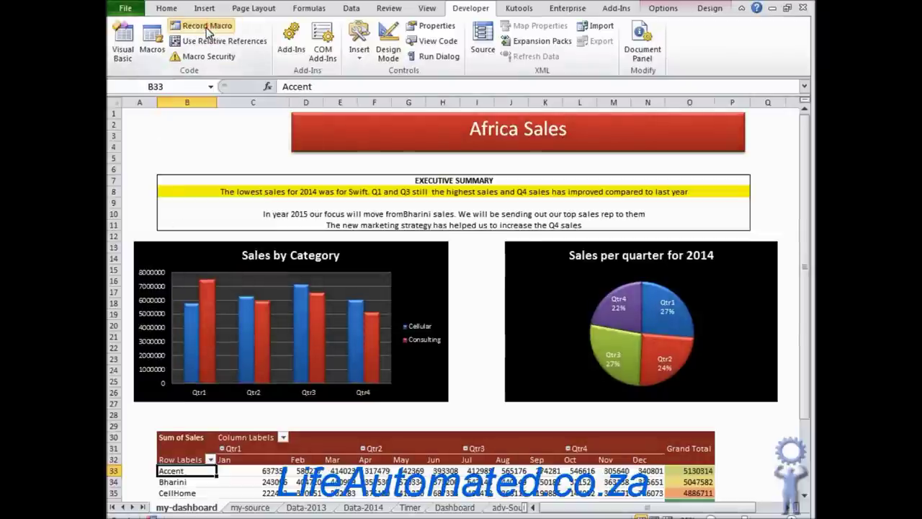
- Check the RefreshPivots macro and its description in the list of available macros
left_click(153, 45)
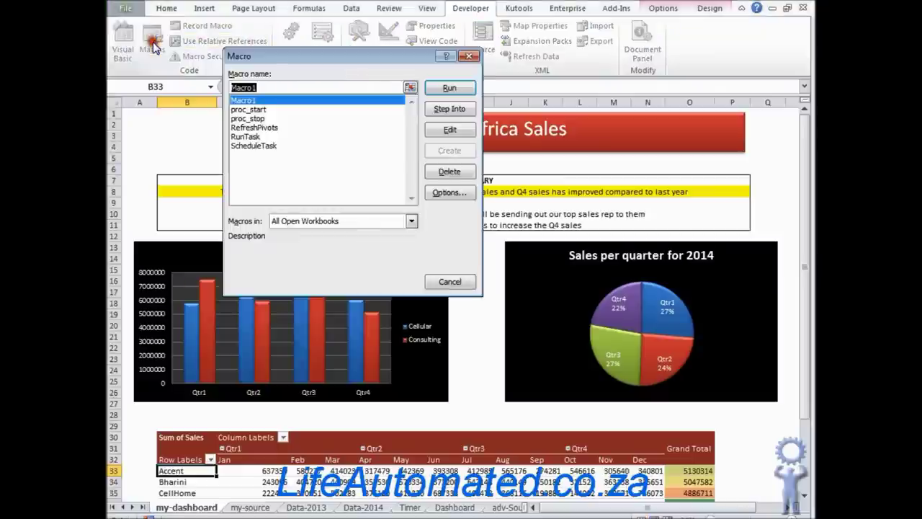
left_click(257, 127)
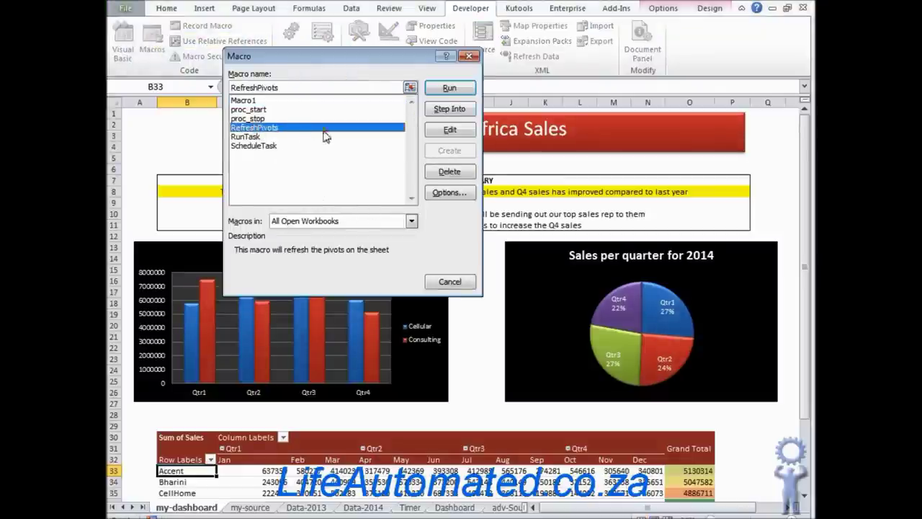
left_click(469, 56)
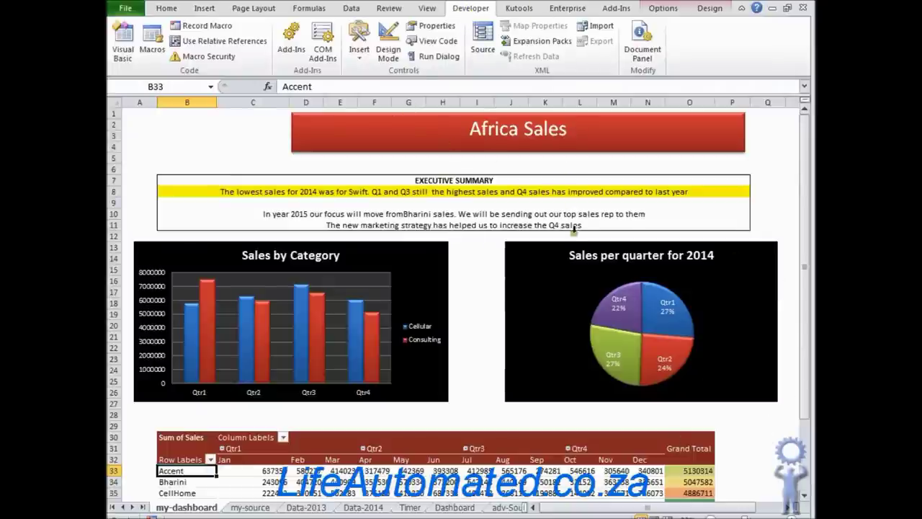
- Draw a form control button across columns S to U beside the Africa Sales banner and assign the RefreshPivots macro to it
left_click(364, 62)
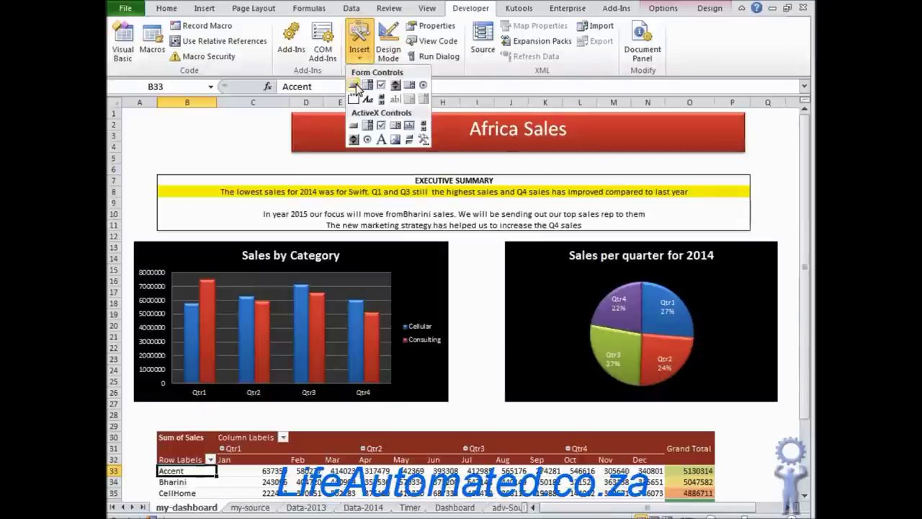
scroll(744, 372, "right", 3)
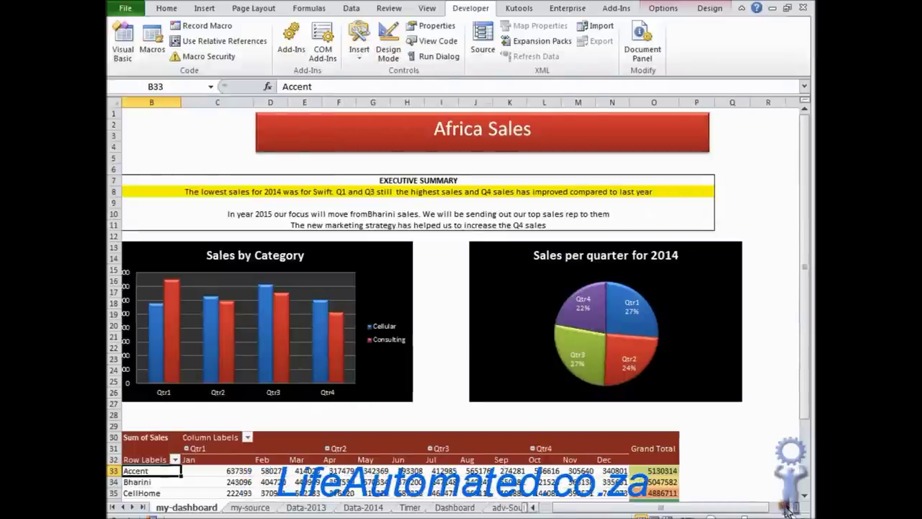
left_click(358, 49)
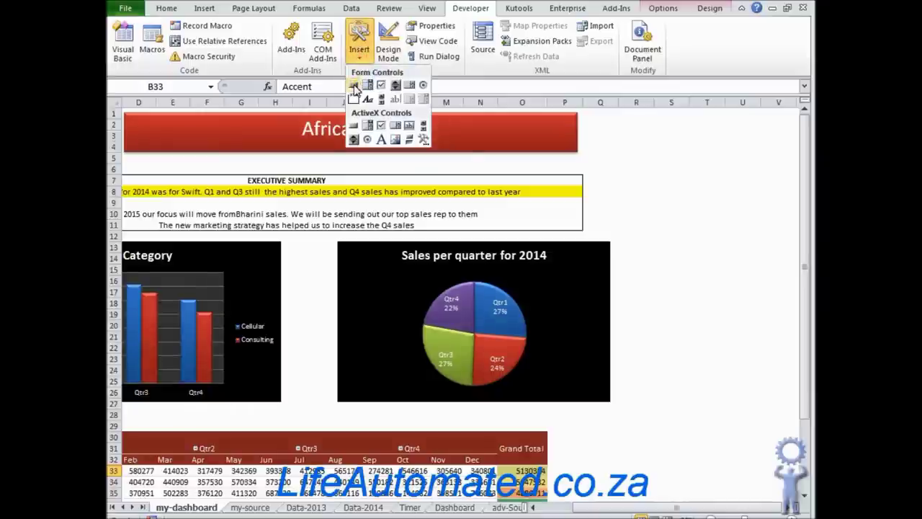
left_click(354, 86)
left_click_drag(669, 150, 757, 173)
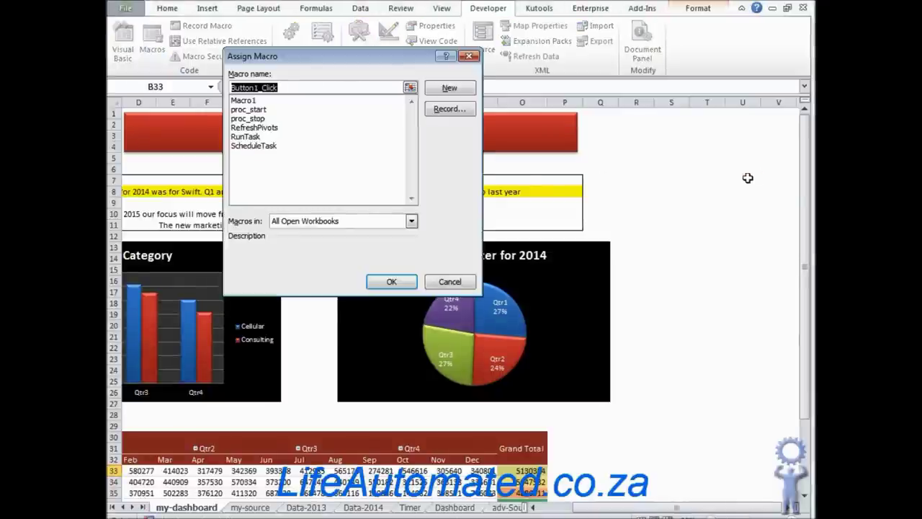
double_click(257, 128)
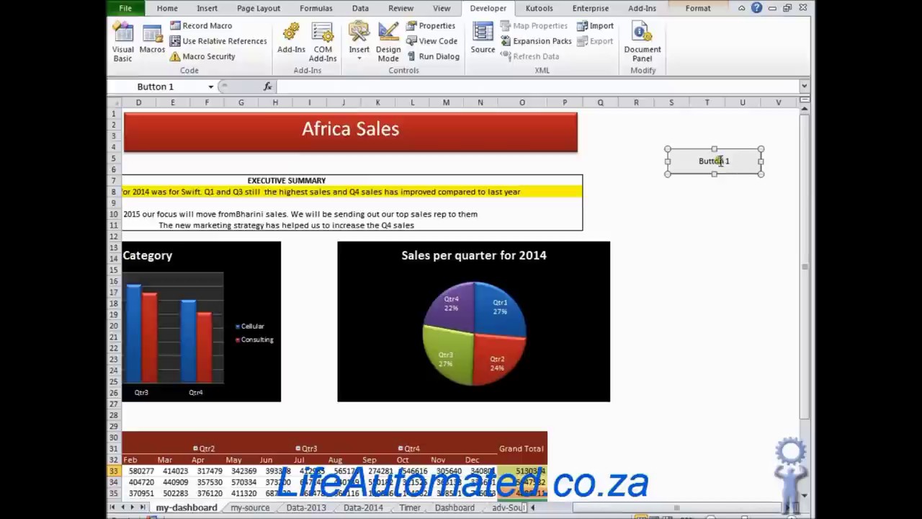
- Replace the new button's label with "Refresh"
left_click(700, 160)
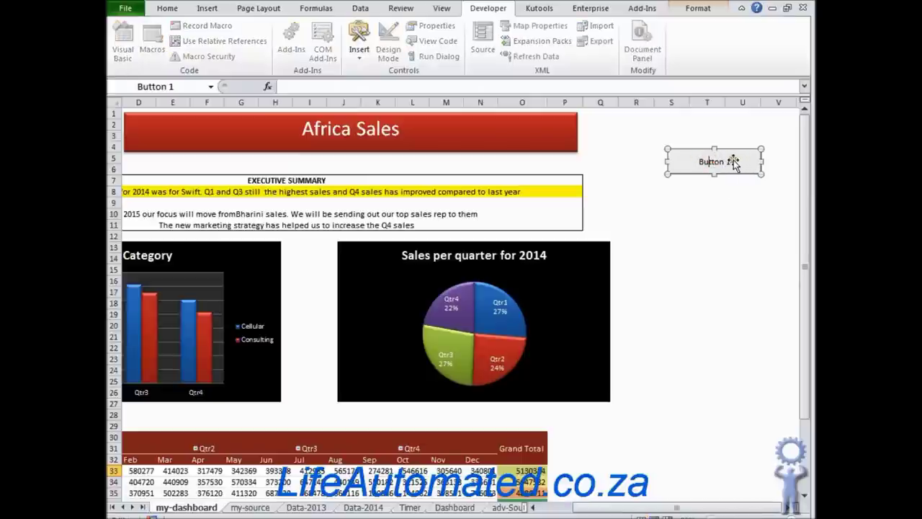
left_click(703, 160)
left_click_drag(704, 161, 736, 163)
key("Delete")
type("Refresh")
left_click(753, 203)
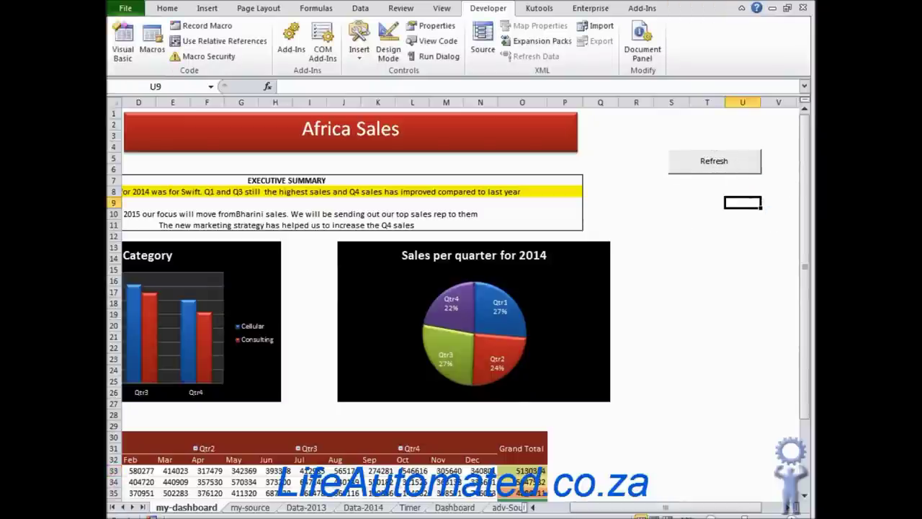
- On the my-source sheet, set the CellHome sales value in cell C19 to 52000
left_click(251, 507)
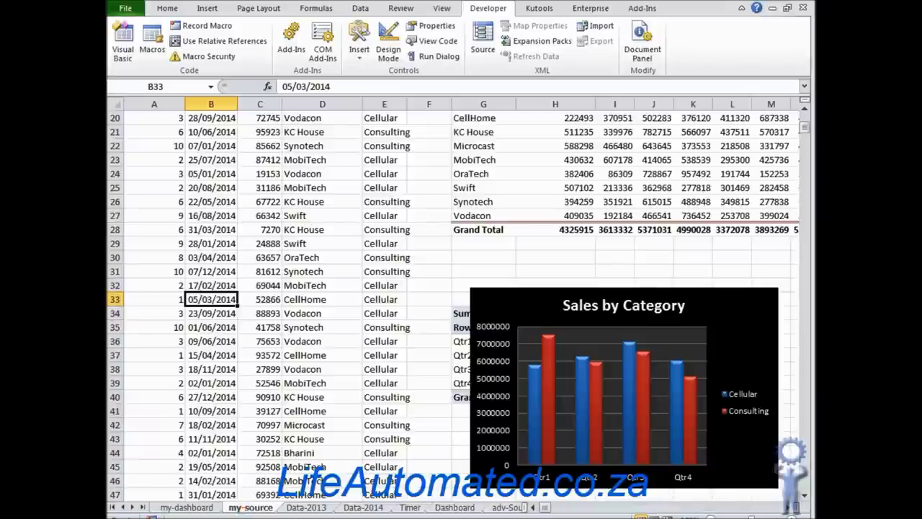
mouse_move(804, 128)
left_mouse_down()
mouse_move(806, 119)
mouse_move(806, 134)
left_mouse_up()
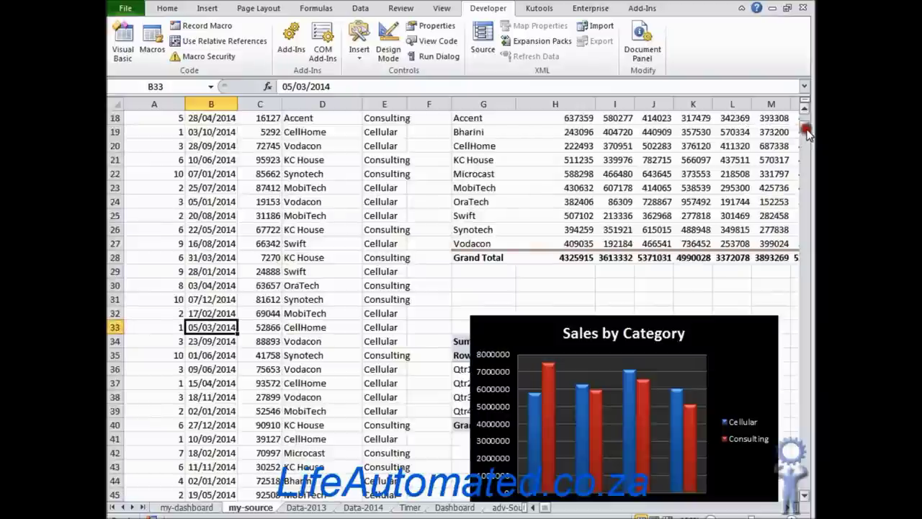
left_click(268, 134)
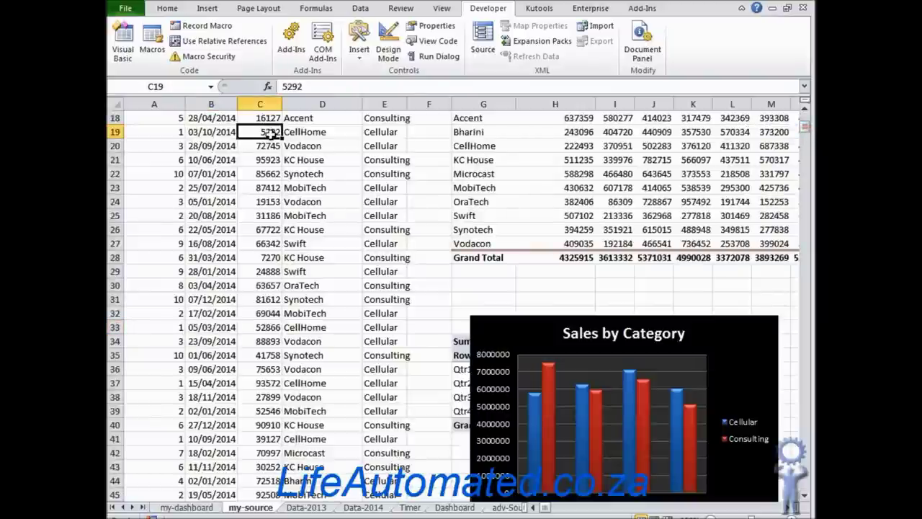
type("52")
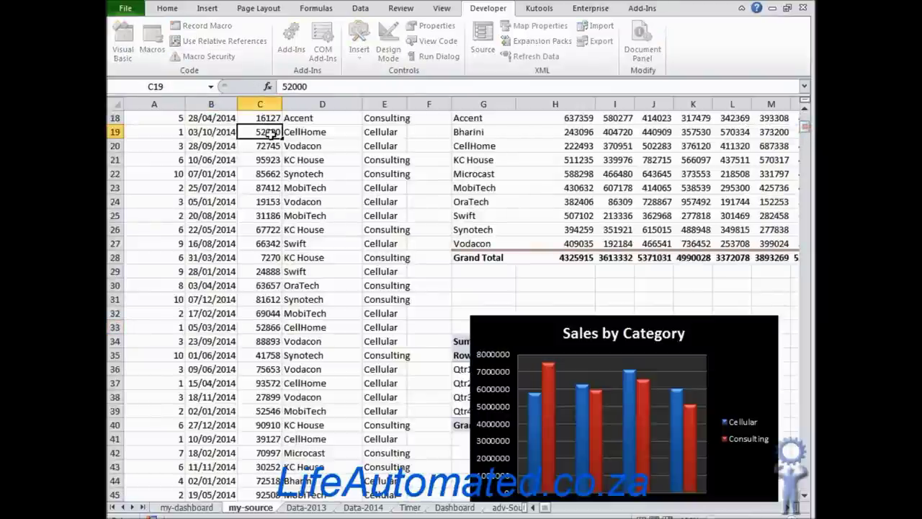
type("000")
key("Return")
- Run the Refresh button's macro on my-dashboard and review the updated PivotTable and charts
left_click(186, 507)
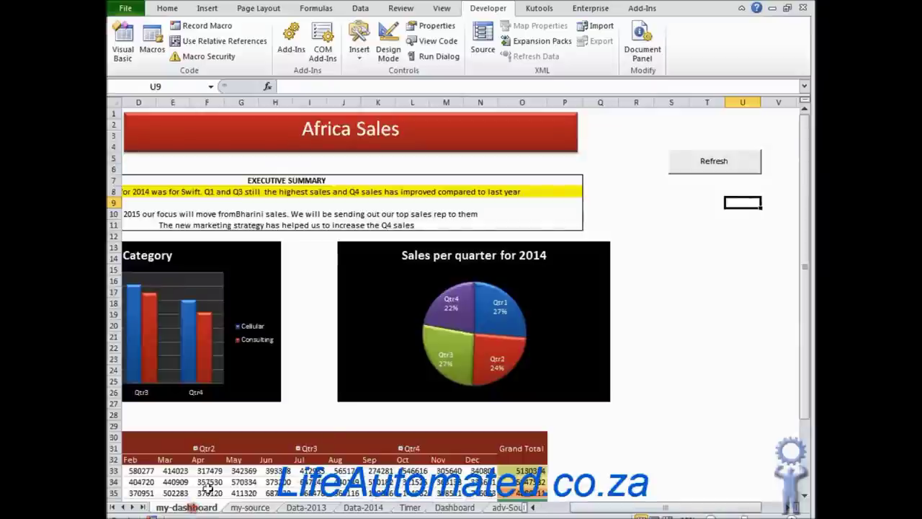
left_click(710, 168)
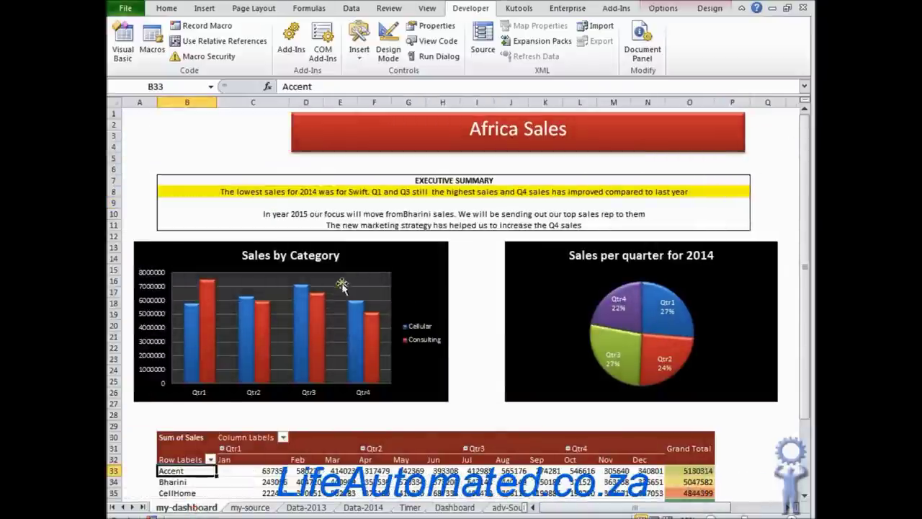
scroll(405, 289, "down", 4)
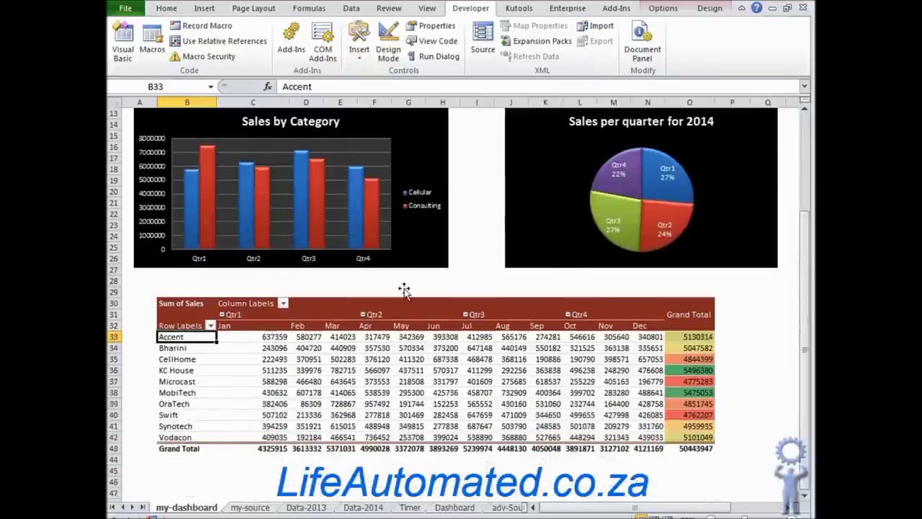
scroll(404, 290, "up", 4)
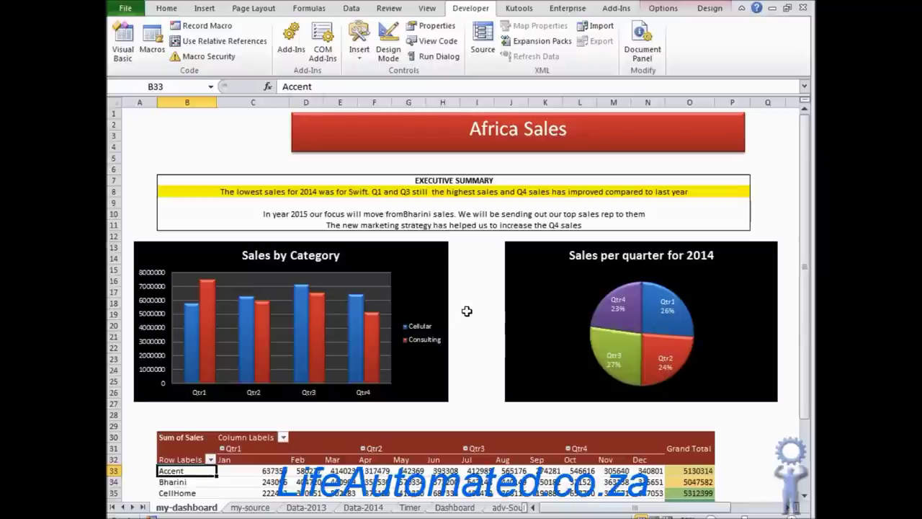
- View the adv-Dashboard and adv-Source sheets and inspect the filter options of the customer name column on adv-Source
left_click(132, 508)
left_click(132, 508)
left_click(132, 508)
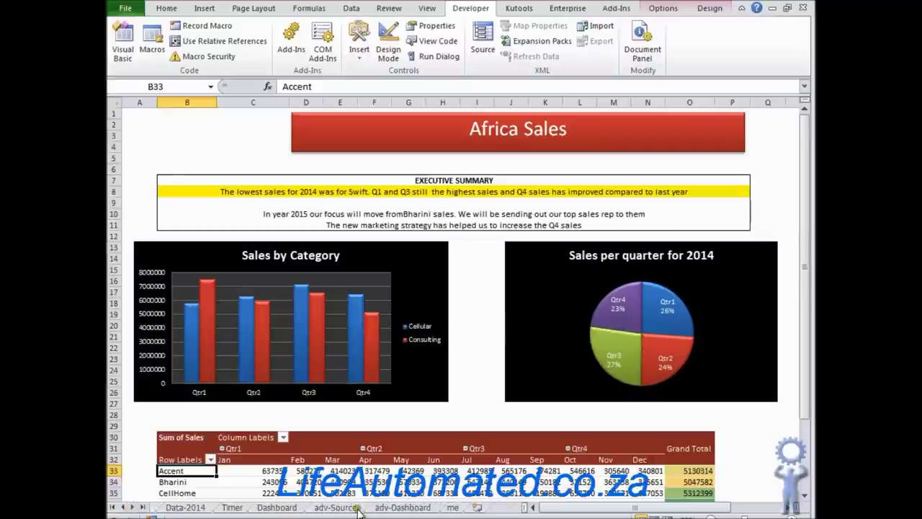
left_click(384, 507)
left_click(328, 508)
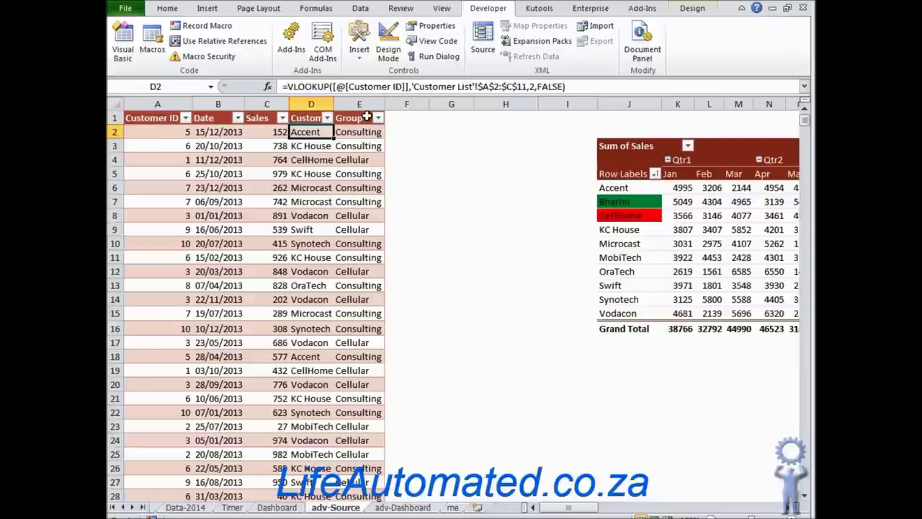
left_click(327, 118)
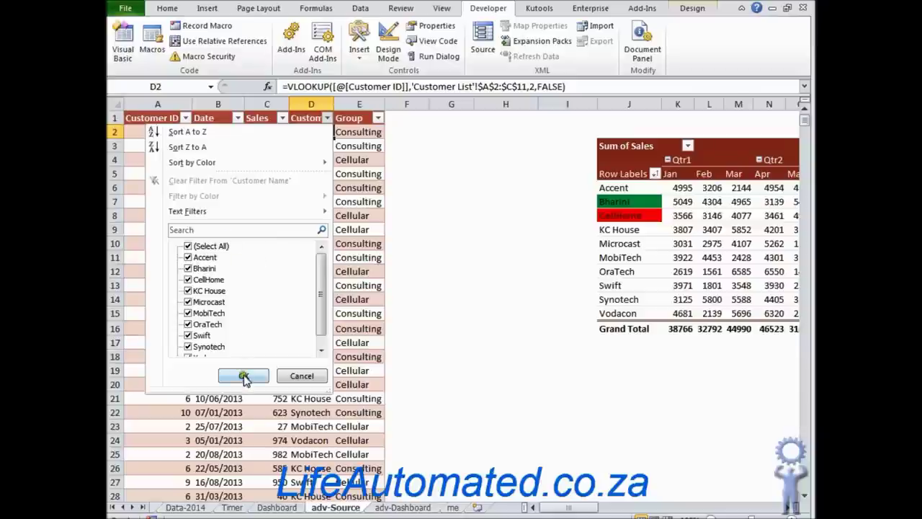